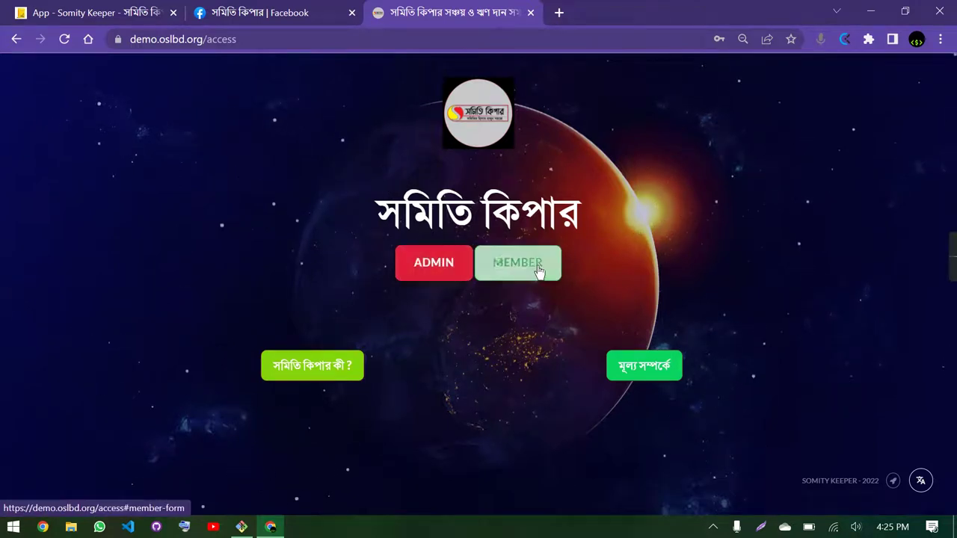
- Log in to the admin panel with the preset Admin demo account and dismiss the browser's password warning
click(438, 269)
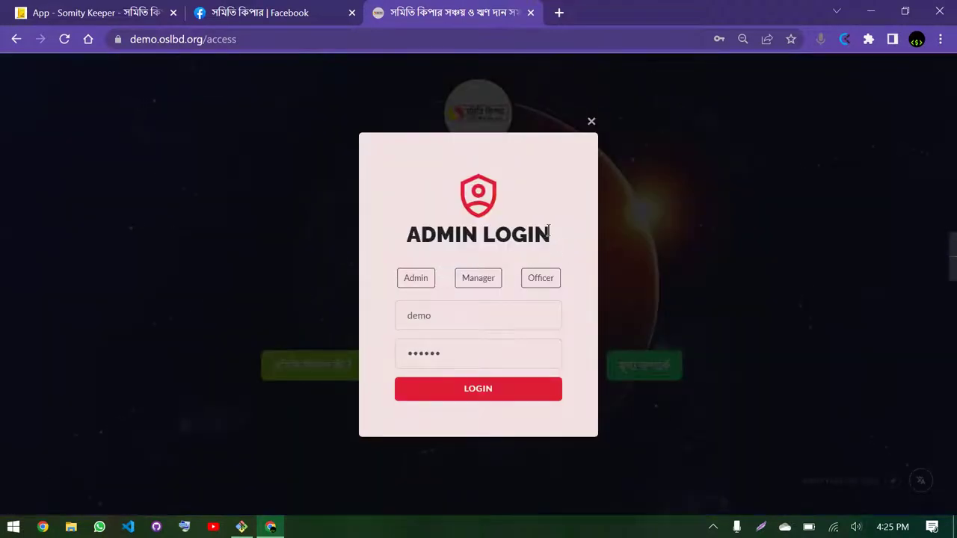
drag(550, 235, 408, 237)
click(411, 235)
click(427, 278)
click(501, 387)
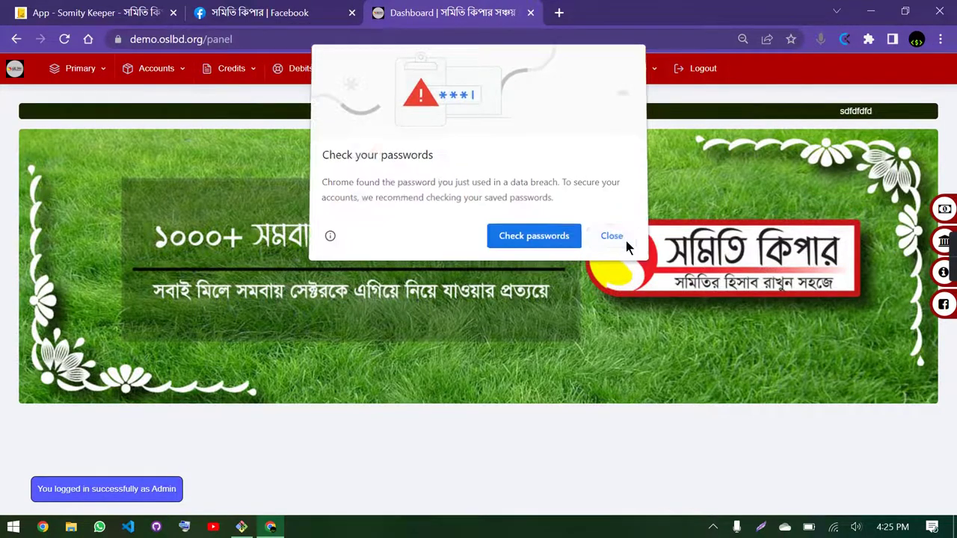
click(626, 241)
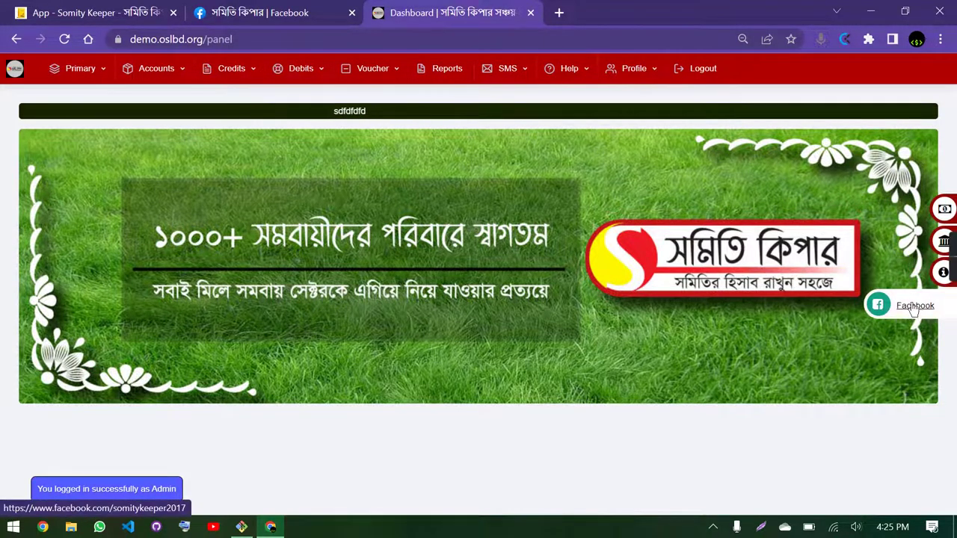
- Check the cash in hand and cash in bank balances, closing each pop-up
click(937, 213)
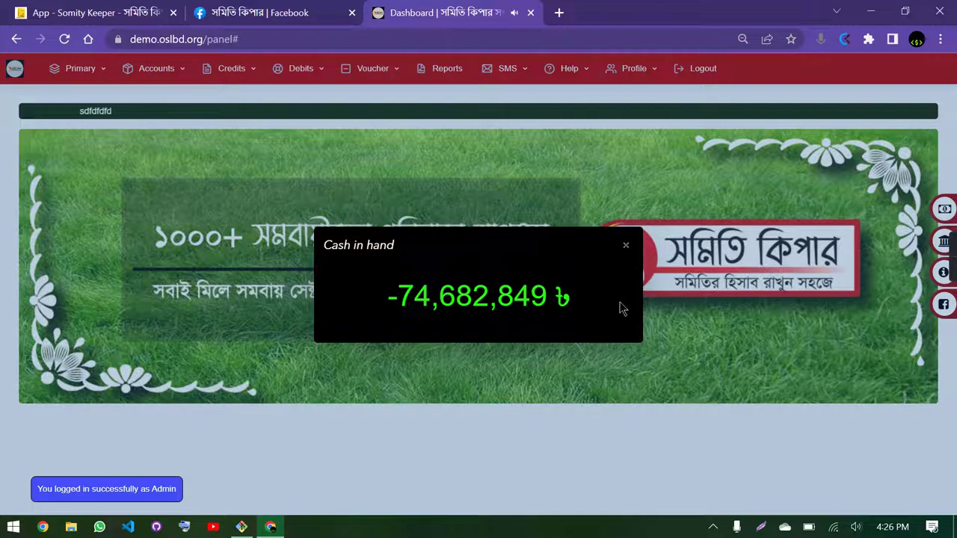
click(626, 248)
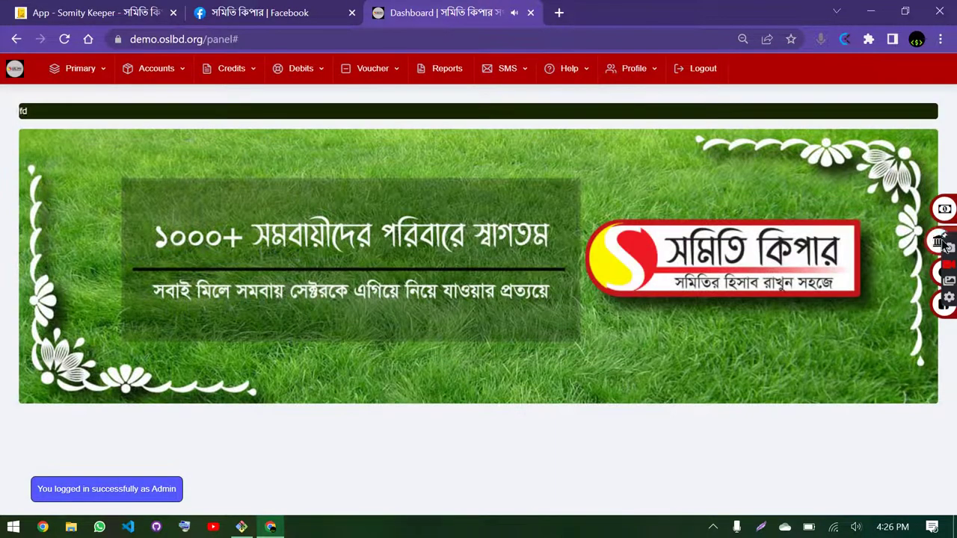
click(928, 244)
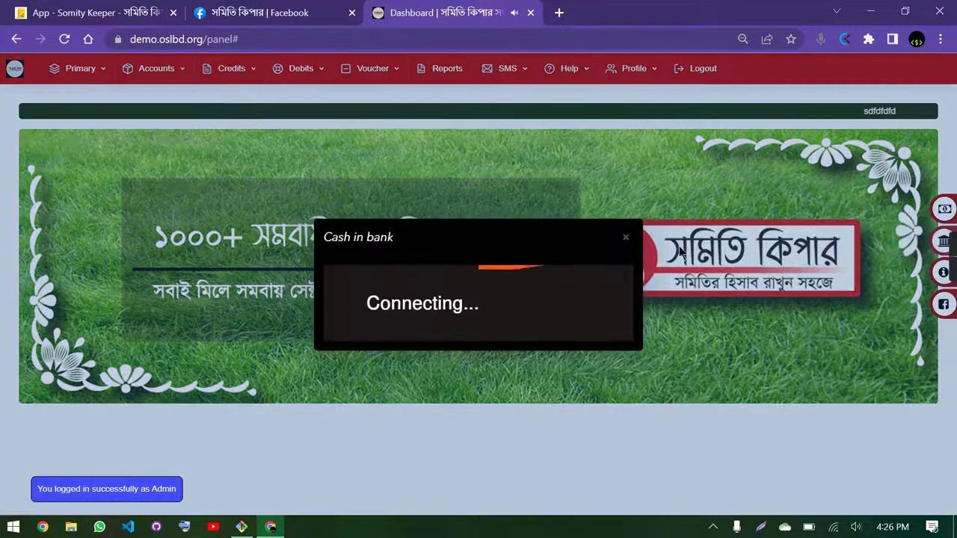
click(628, 246)
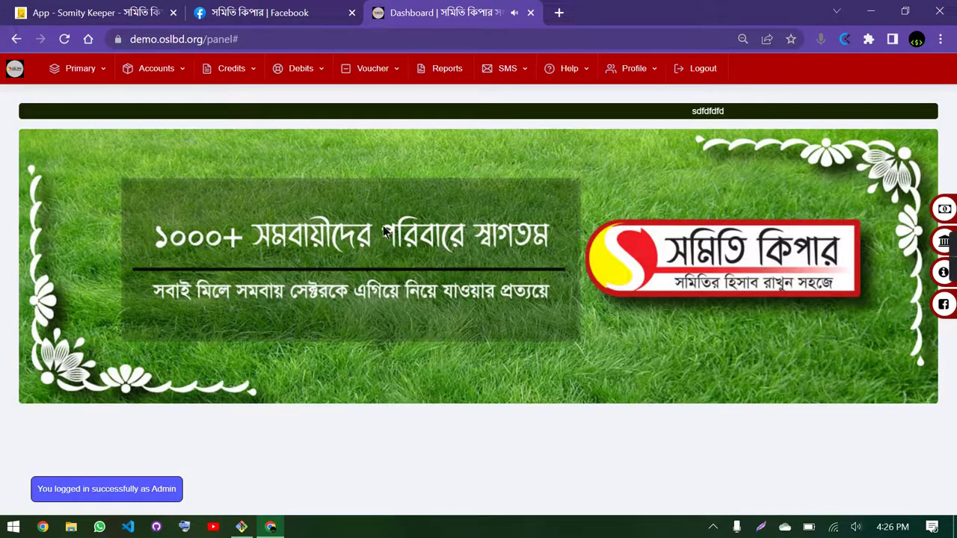
- View the system information and read the full change log, and return to the panel's home page
click(927, 274)
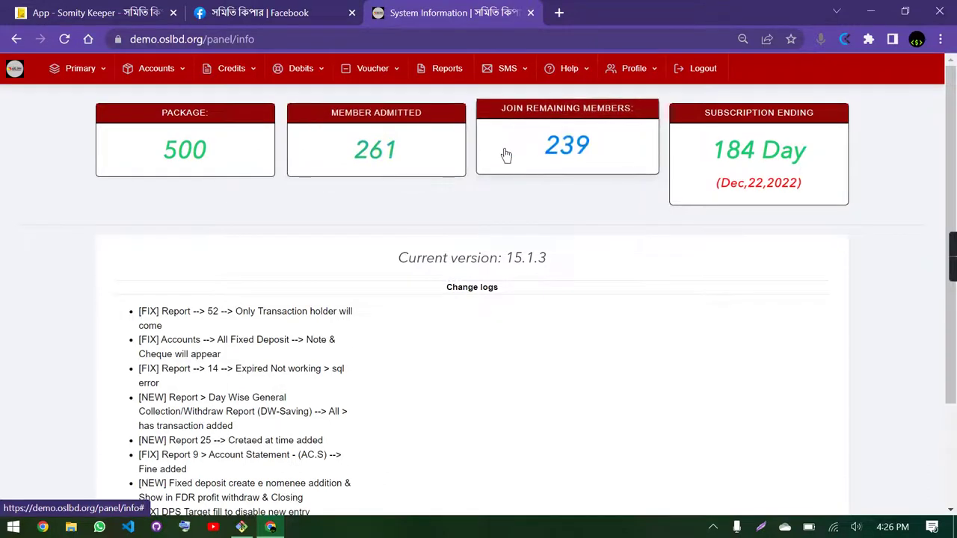
scroll(98, 246, down, 2)
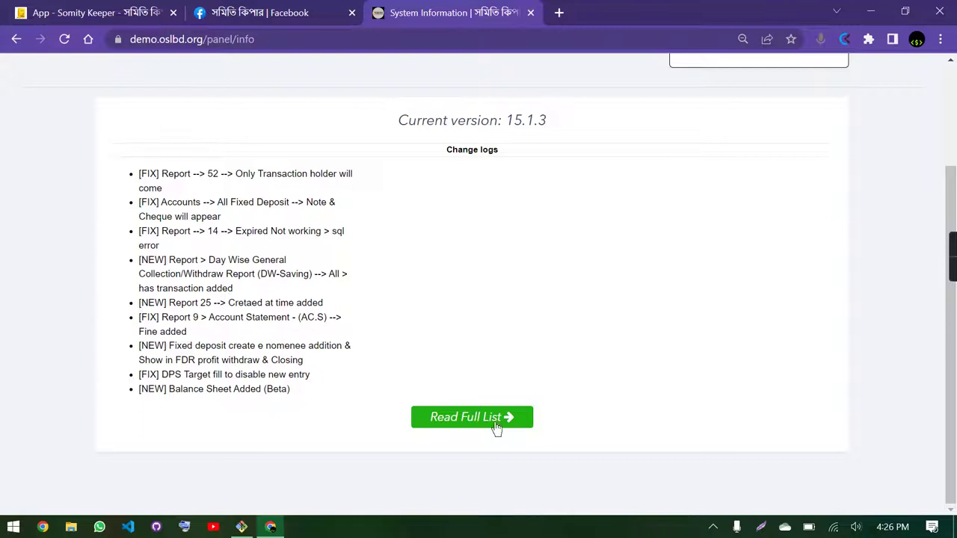
click(497, 424)
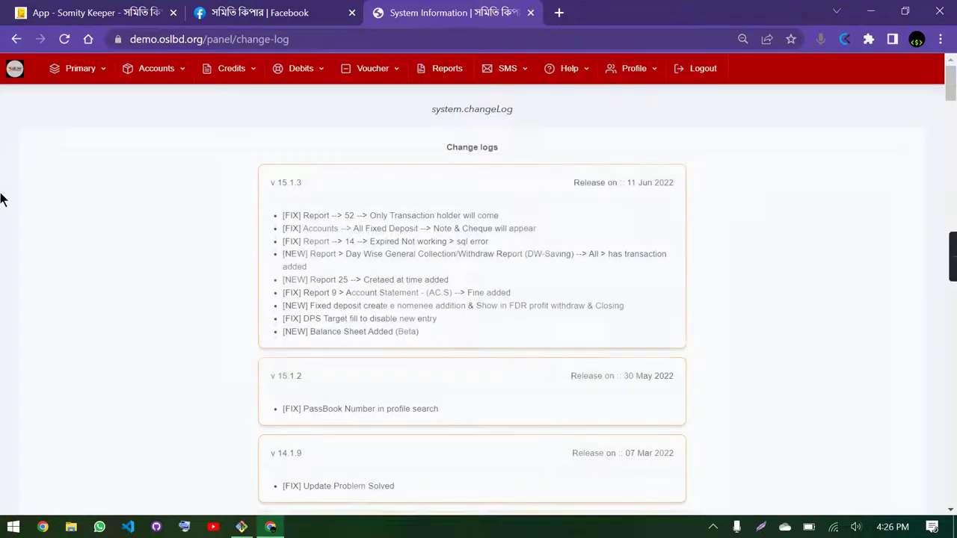
scroll(171, 253, down, 3)
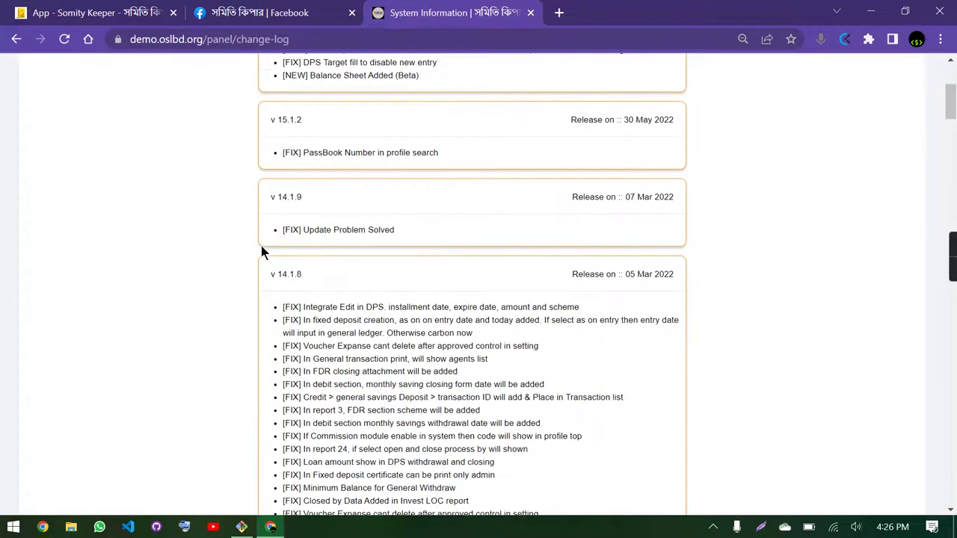
scroll(263, 254, down, 3)
scroll(152, 125, up, 6)
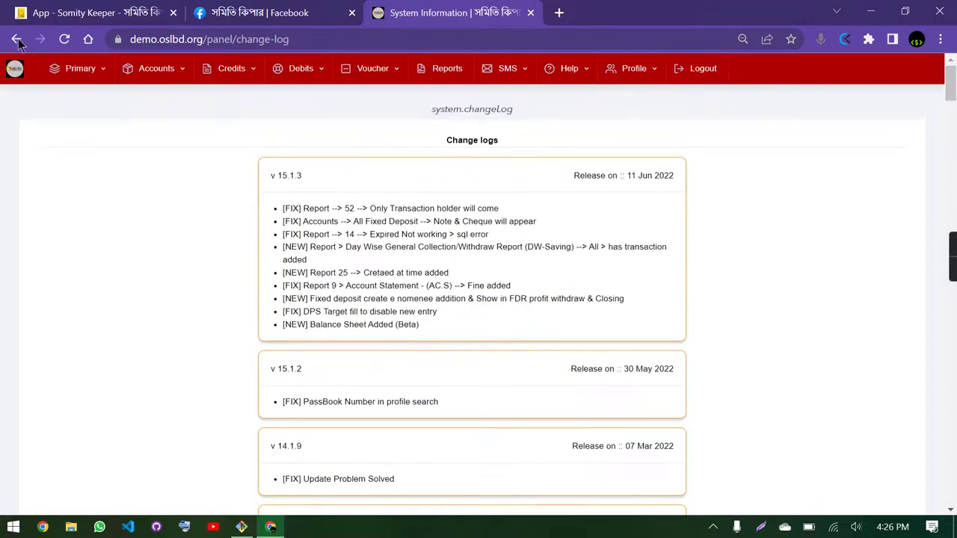
click(13, 70)
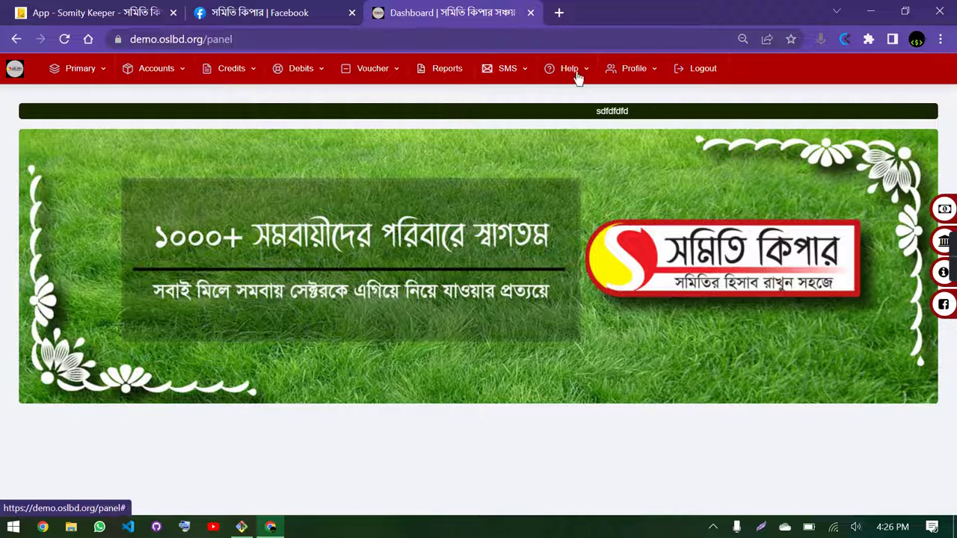
- Open the Statistics View and examine today's installment target and the overdue amount
click(96, 73)
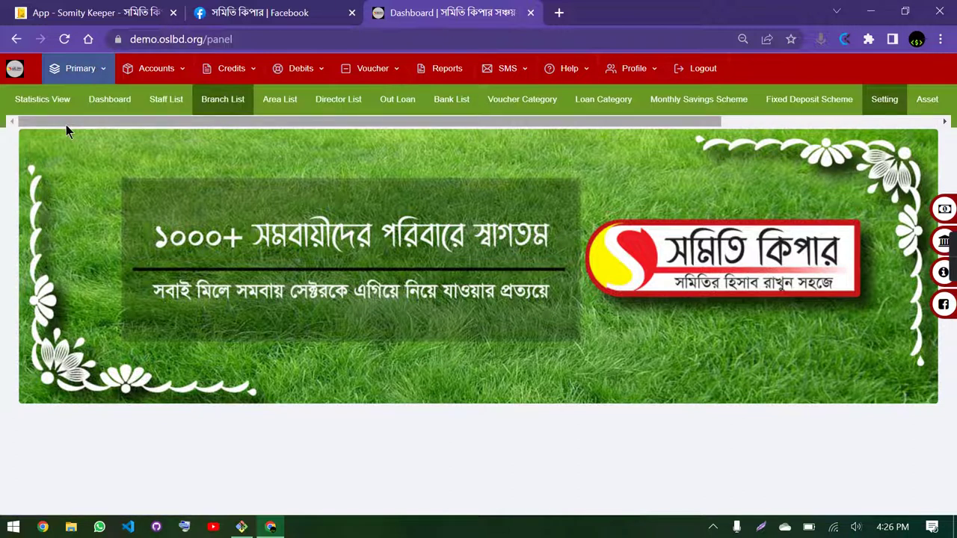
drag(74, 124, 11, 122)
click(41, 109)
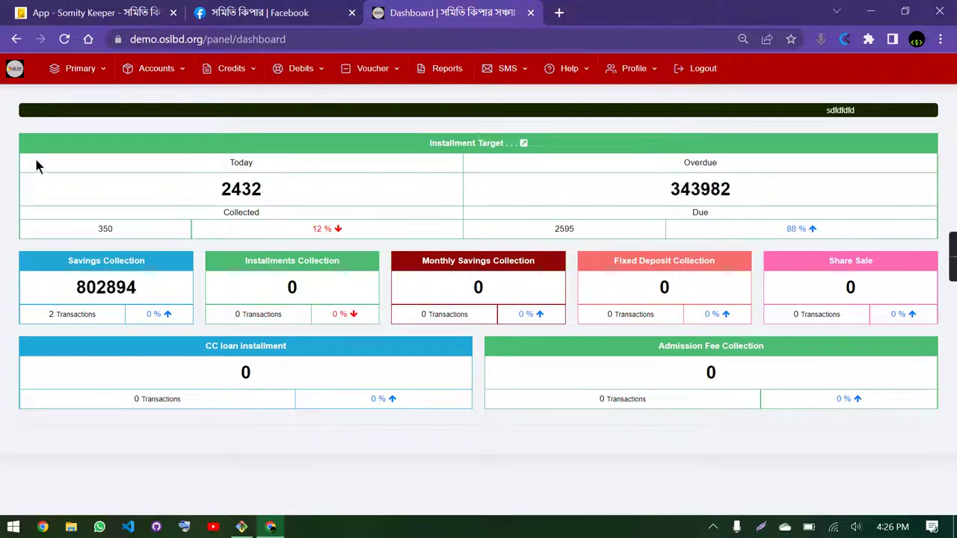
double_click(249, 191)
click(274, 201)
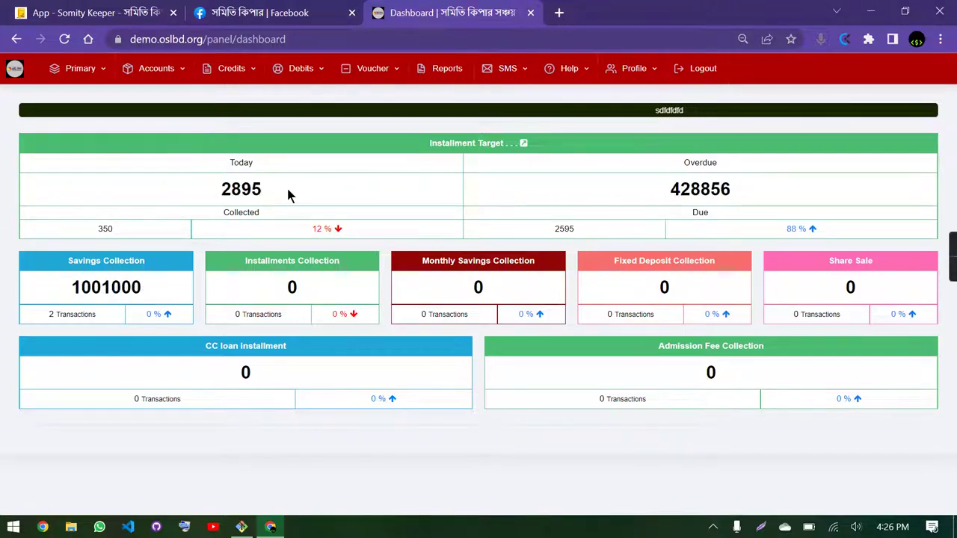
mouse_move(290, 196)
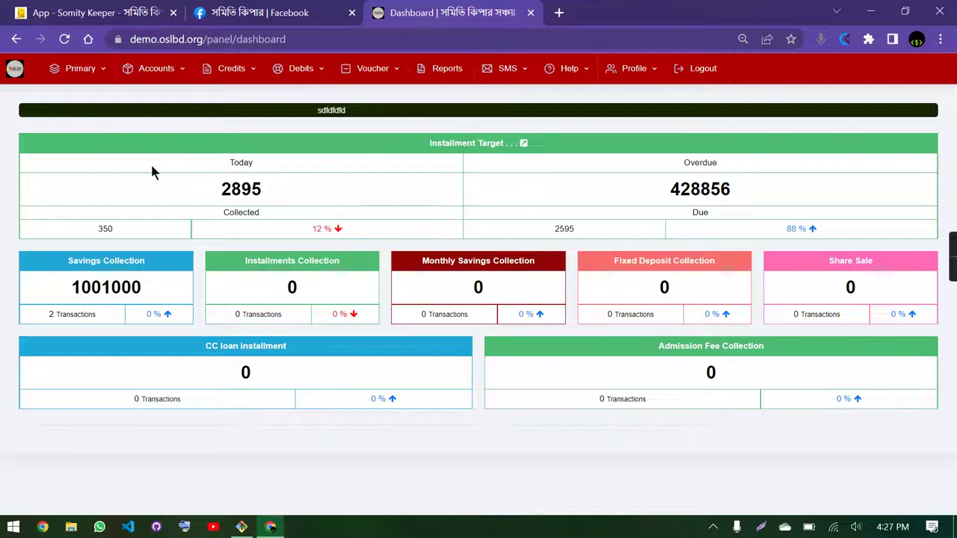
mouse_move(701, 182)
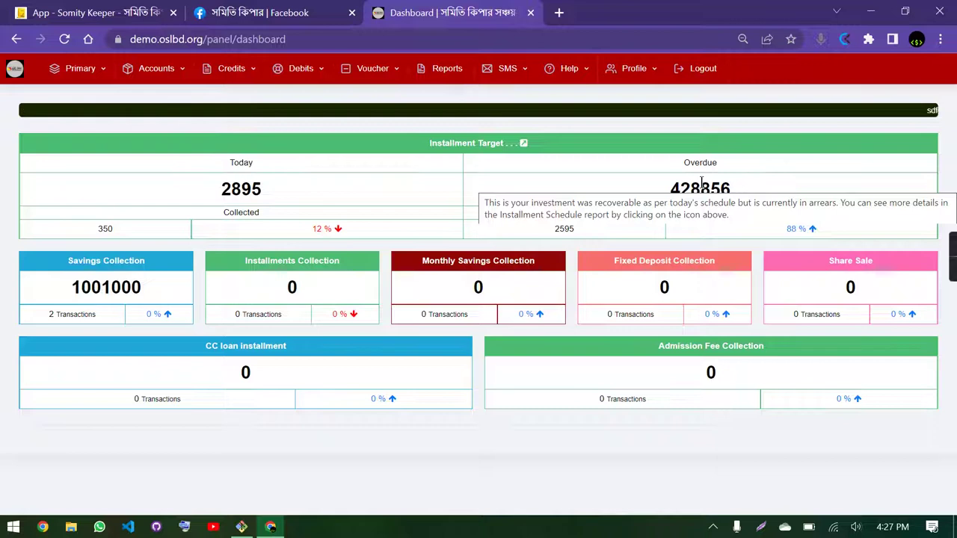
drag(737, 195, 636, 189)
click(3, 219)
- Review the Savings, Installments and Monthly Savings Collection figures
double_click(89, 286)
click(9, 303)
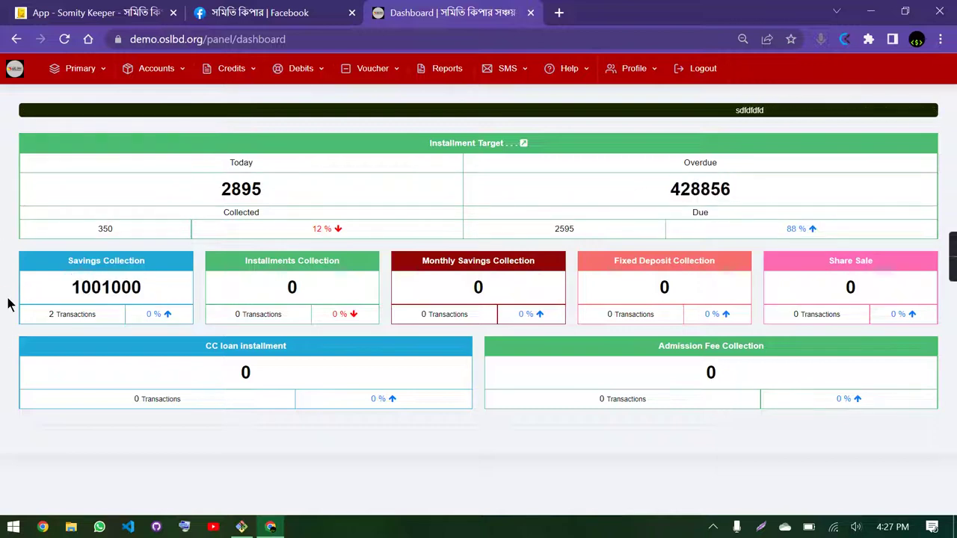
triple_click(306, 259)
drag(551, 273, 442, 262)
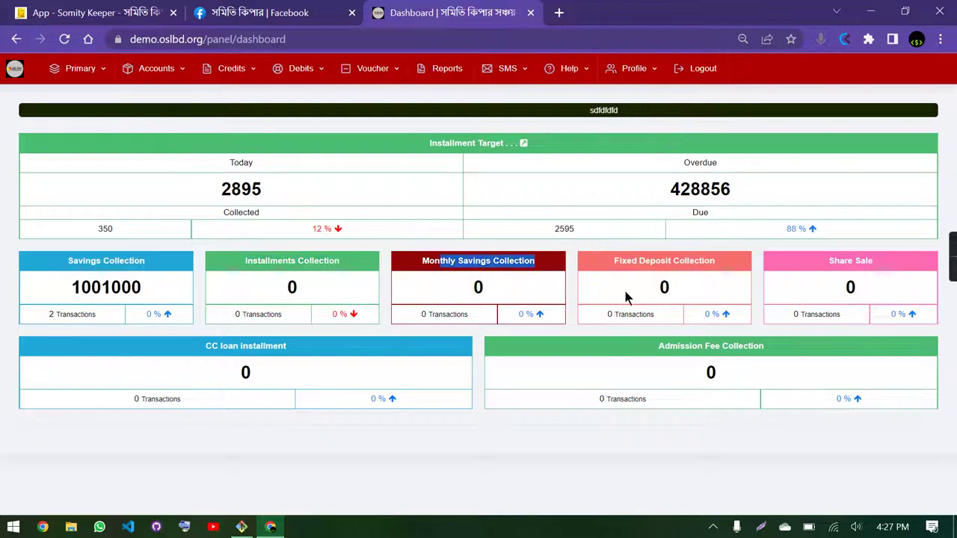
- Open the Dashboard page and look through all of the organization's summary figures, down to the out loan balance
click(87, 71)
click(112, 107)
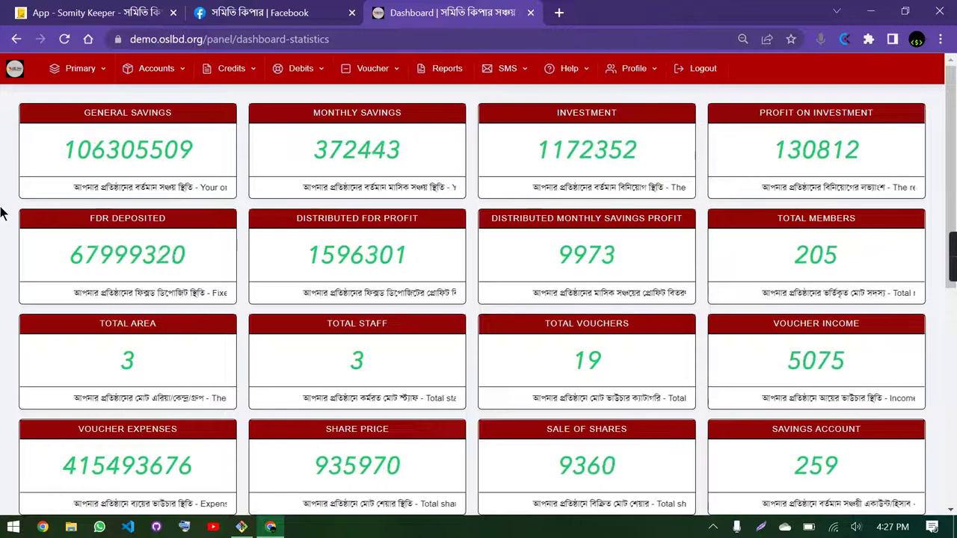
scroll(0, 214, down, 6)
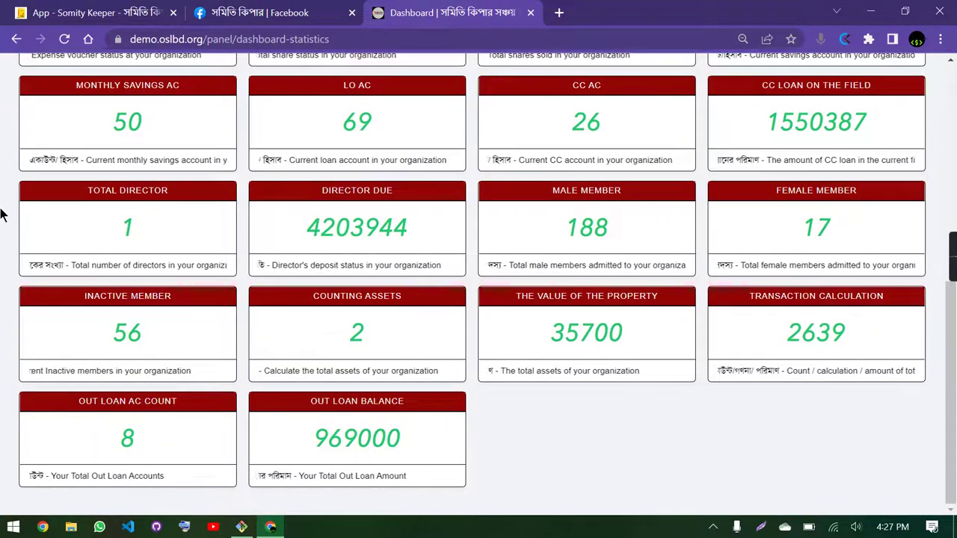
scroll(1, 212, up, 10)
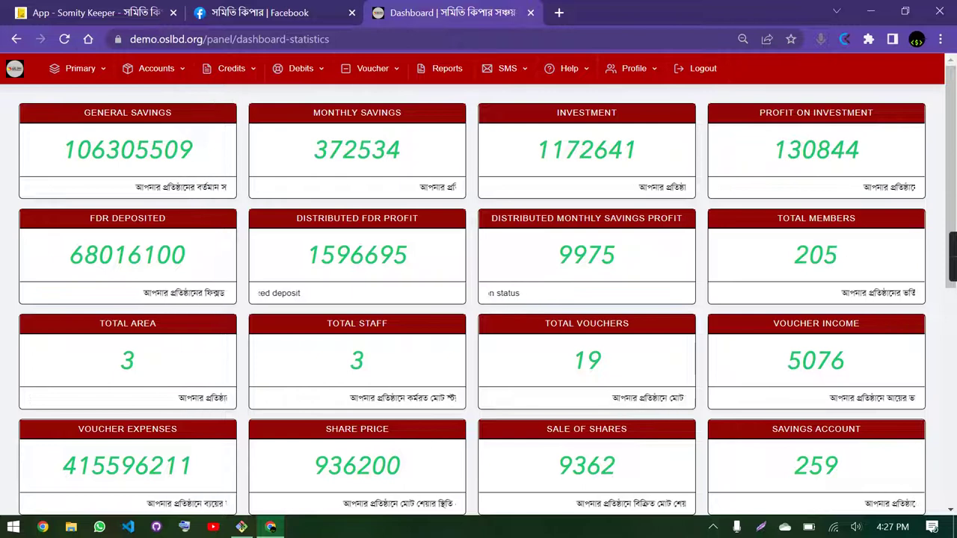
- Open YouTube in a new browser tab and search for "Somity Keeper"
click(558, 13)
text(yo)
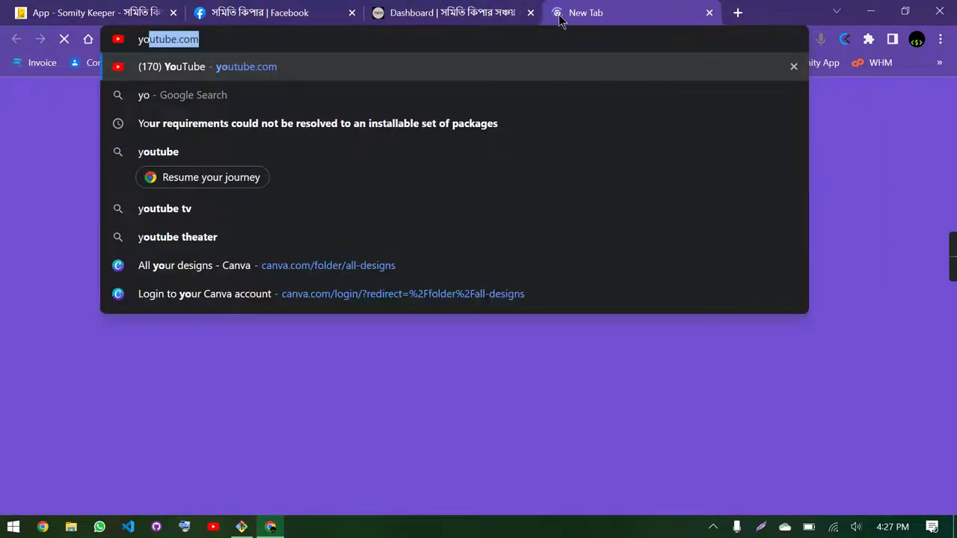
key(Return)
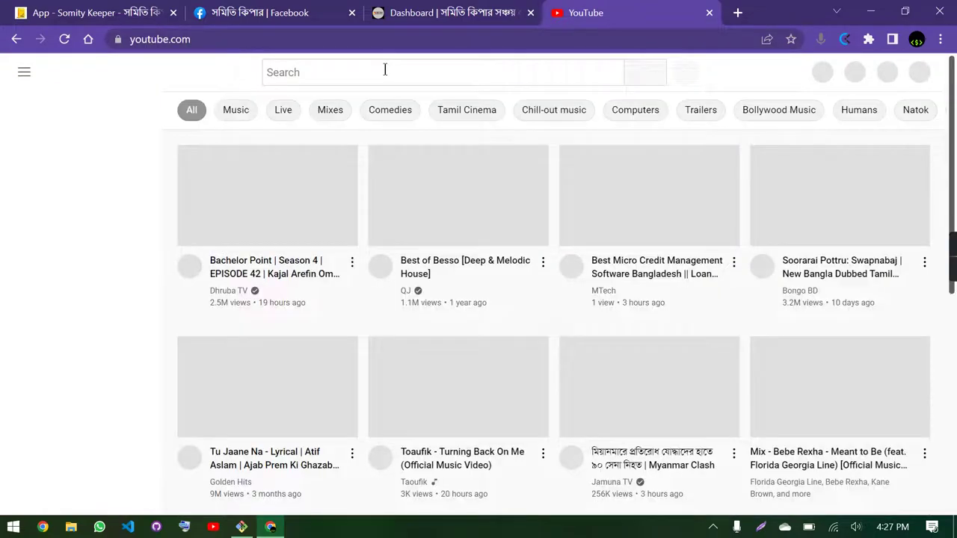
click(385, 70)
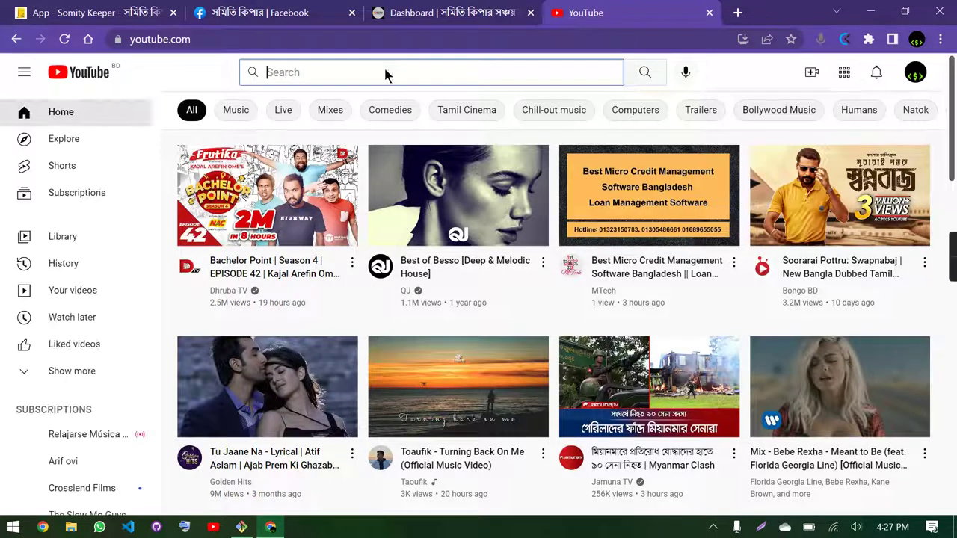
text(Somity Keeper)
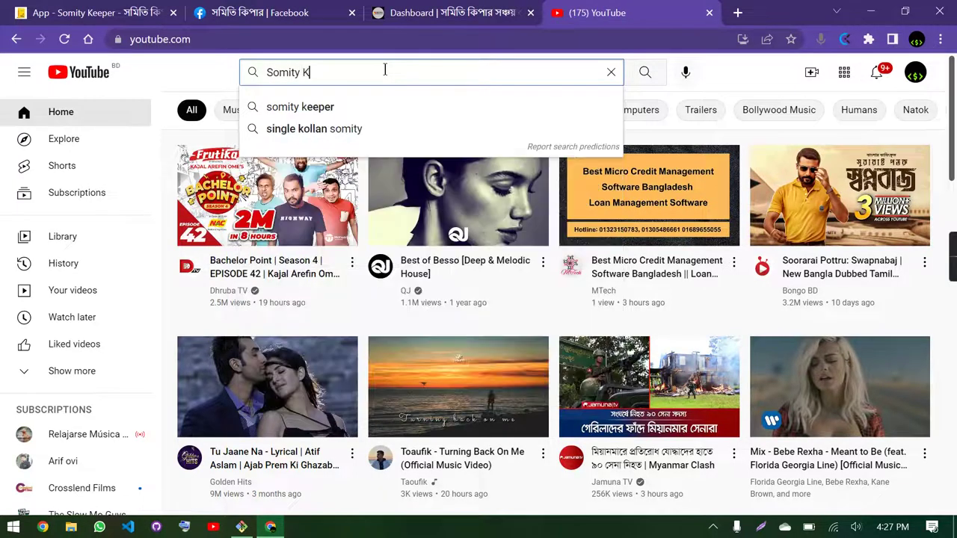
key(Return)
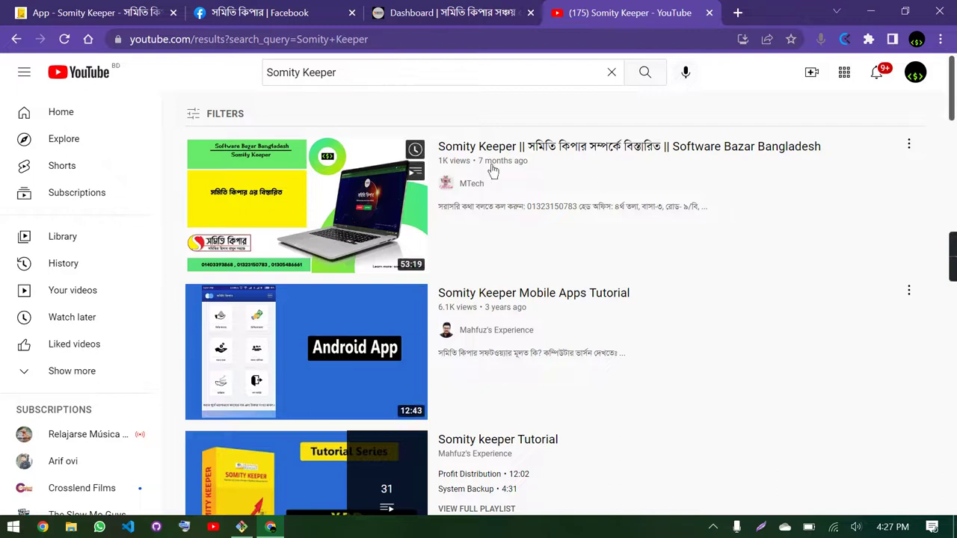
- Look through the search results for the updated Somity Keeper playlist by Software Bazar Bangladsh
mouse_move(309, 260)
scroll(592, 282, down, 3)
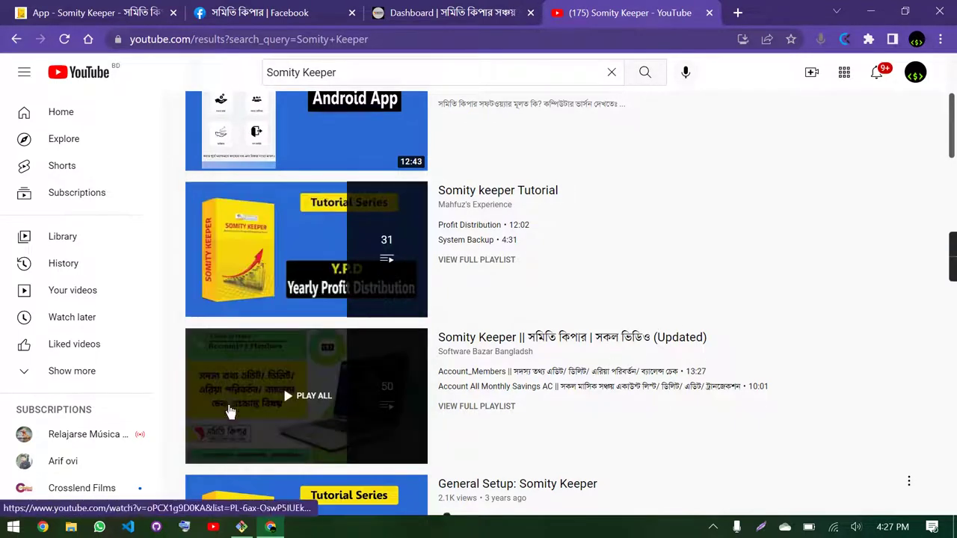
drag(438, 343, 569, 354)
click(703, 283)
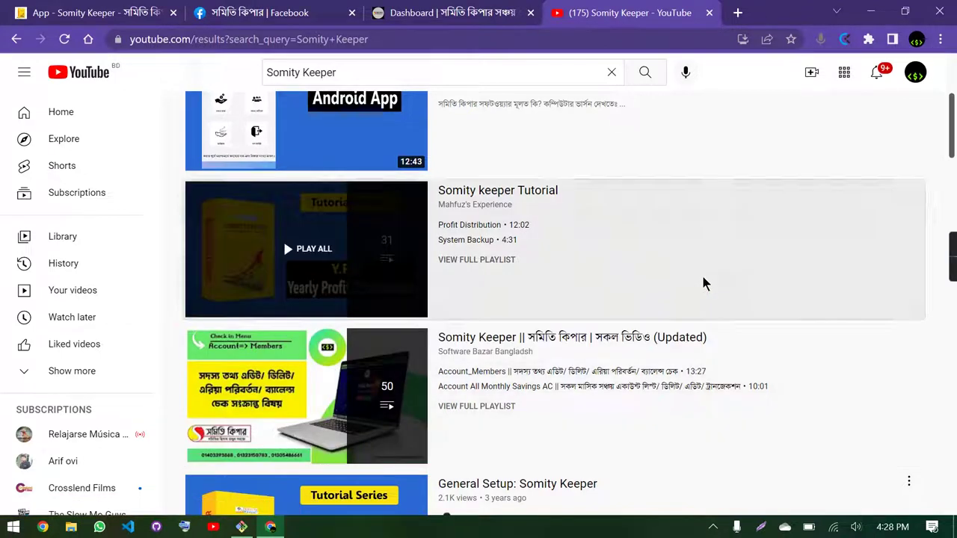
- Switch back to the Somity Keeper demo panel and open the staff list
click(447, 12)
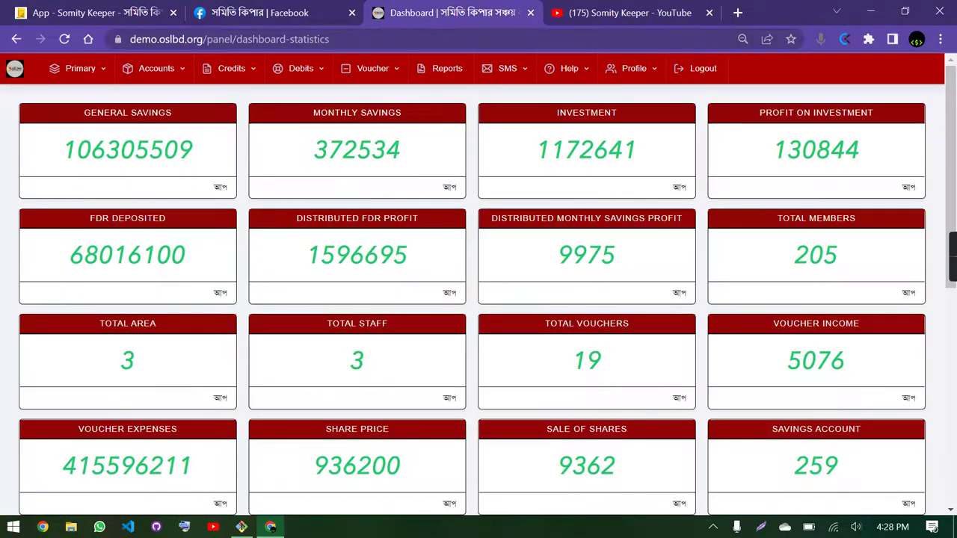
click(78, 68)
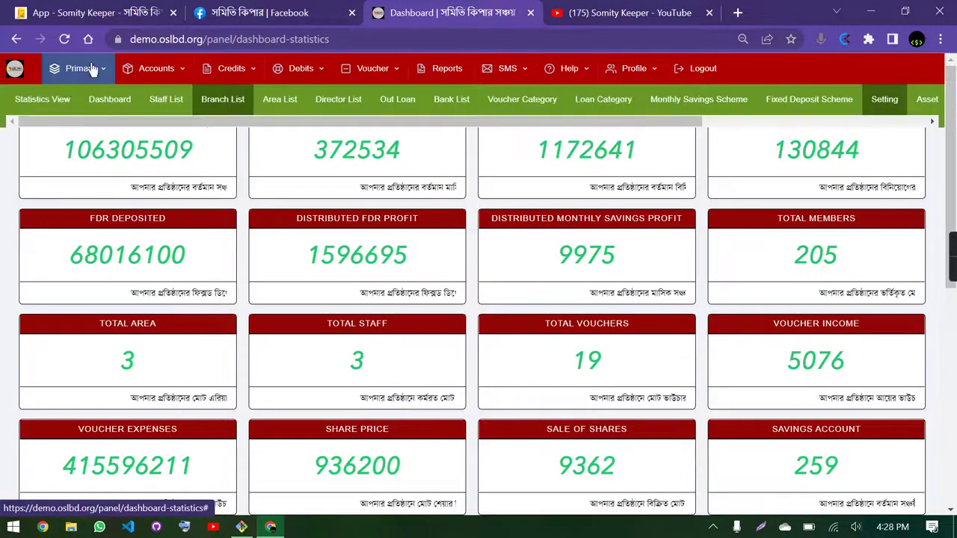
click(170, 102)
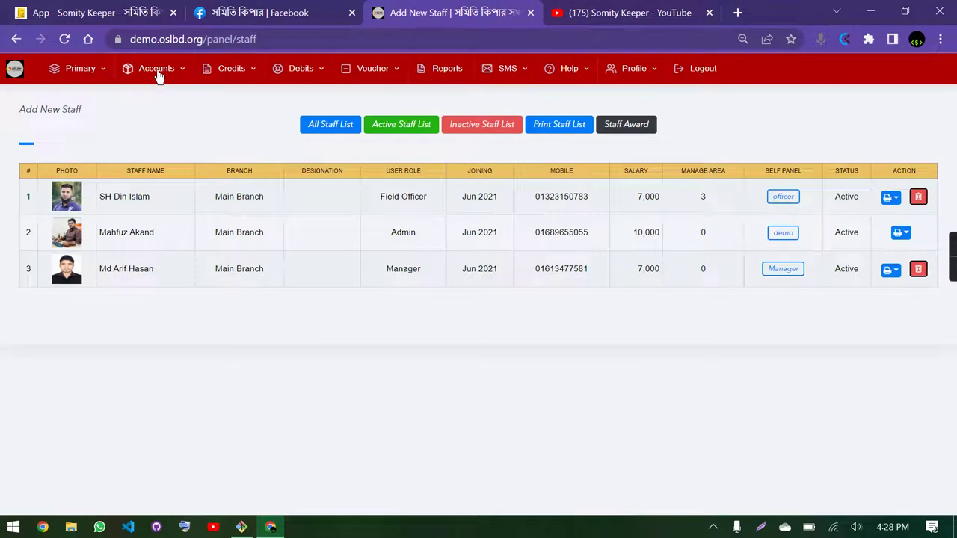
click(157, 74)
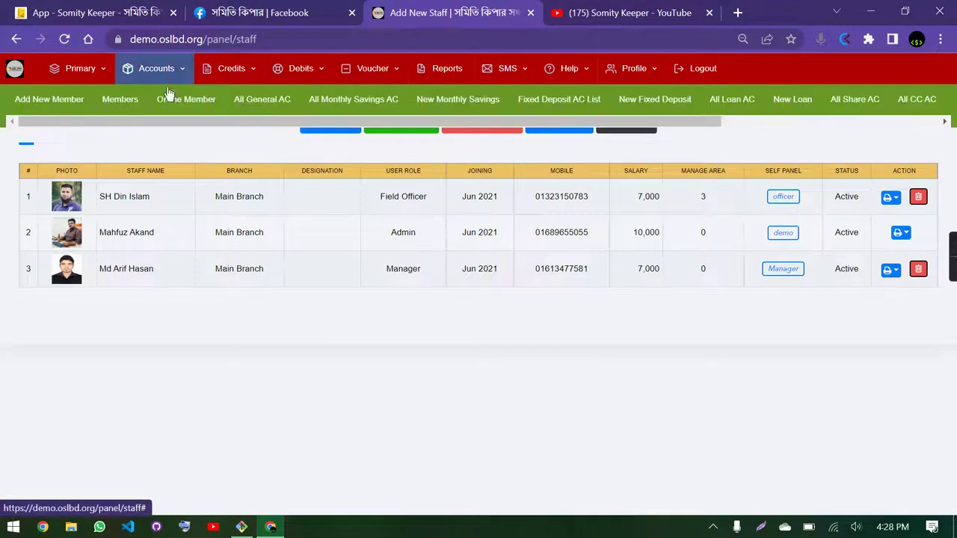
click(77, 68)
click(221, 113)
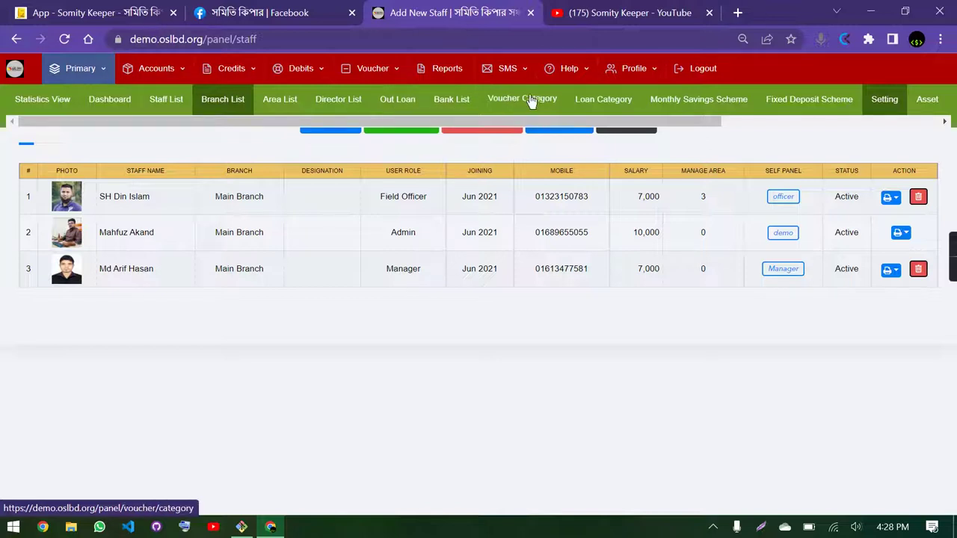
- Look over the remaining Primary options, then view the Members list and the Online Member registrations
drag(644, 125, 898, 122)
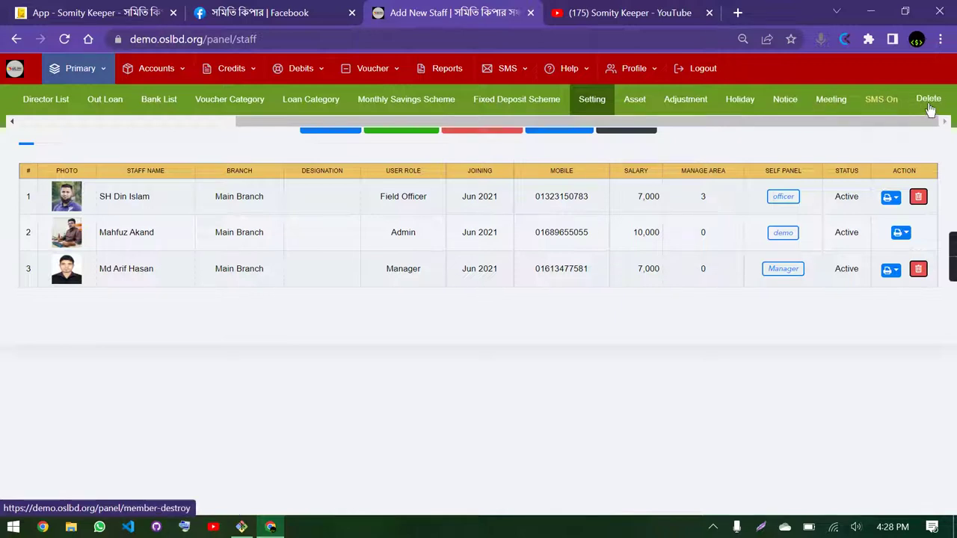
click(169, 68)
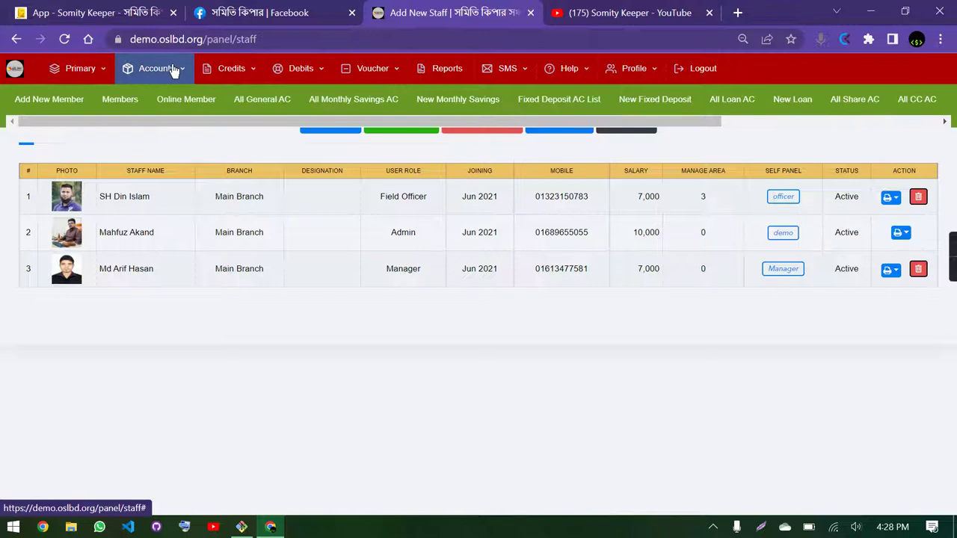
click(127, 103)
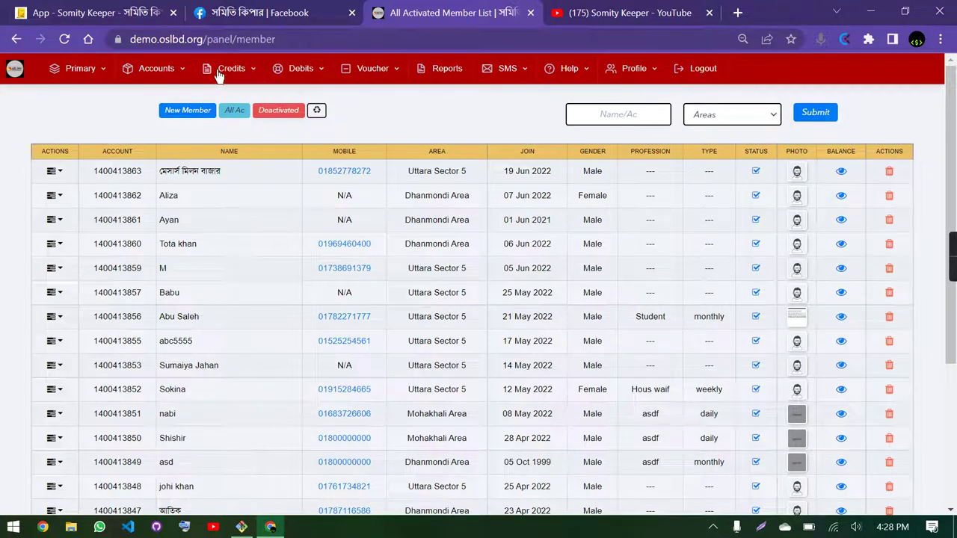
mouse_move(146, 75)
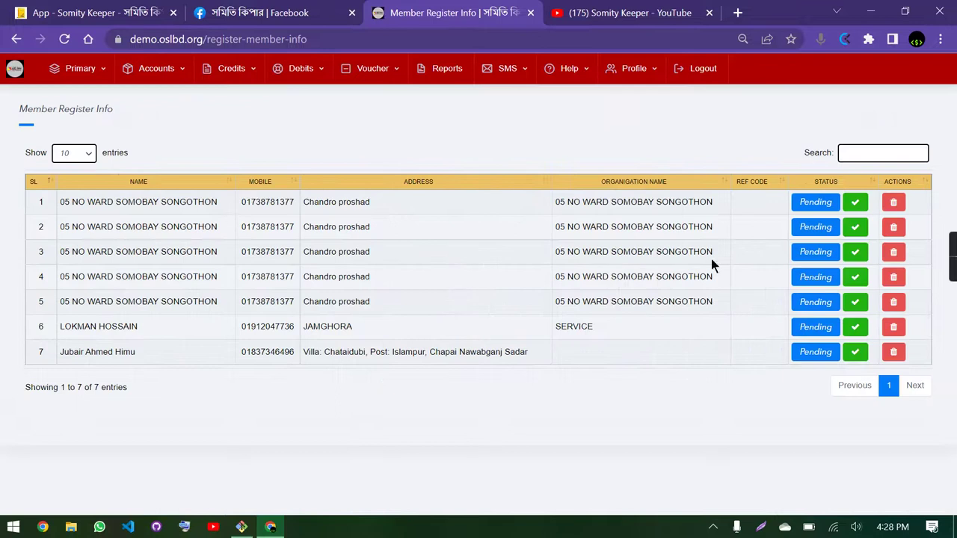
- Open the list of all general accounts and view the actions available for the first member's account
mouse_move(171, 68)
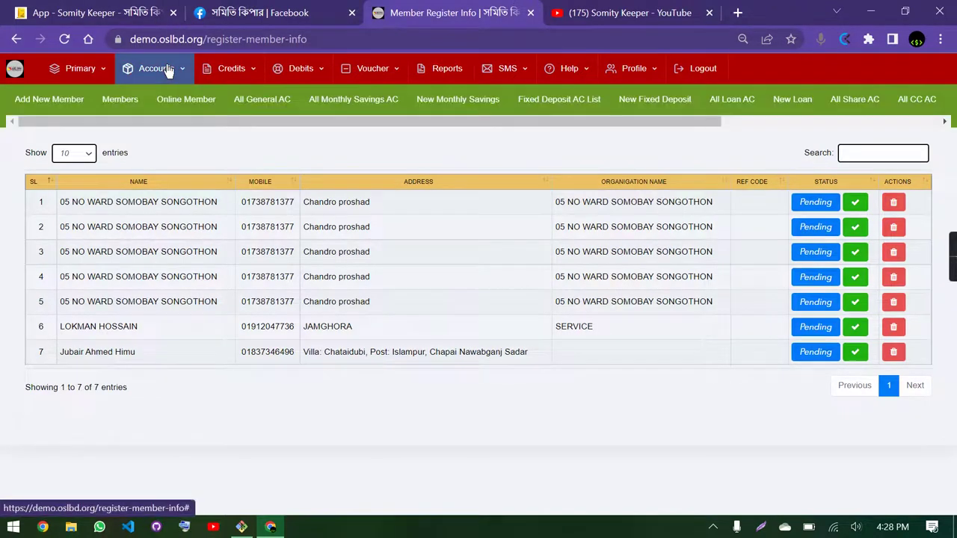
click(260, 95)
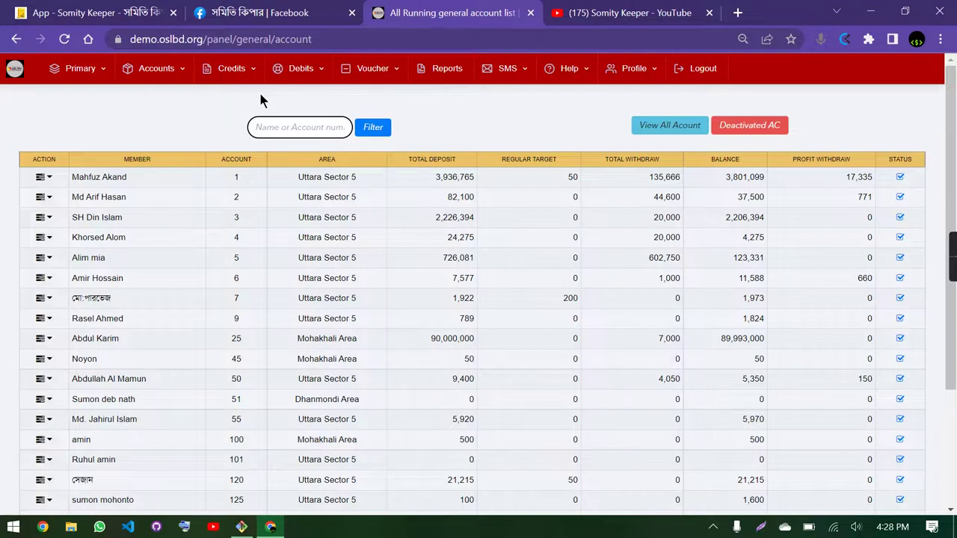
drag(396, 194, 825, 193)
click(826, 196)
click(42, 179)
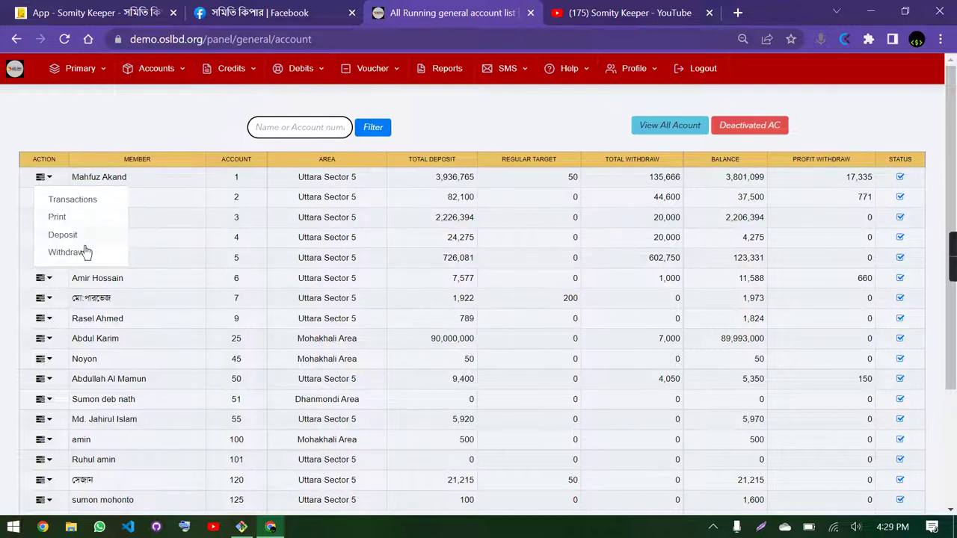
click(4, 178)
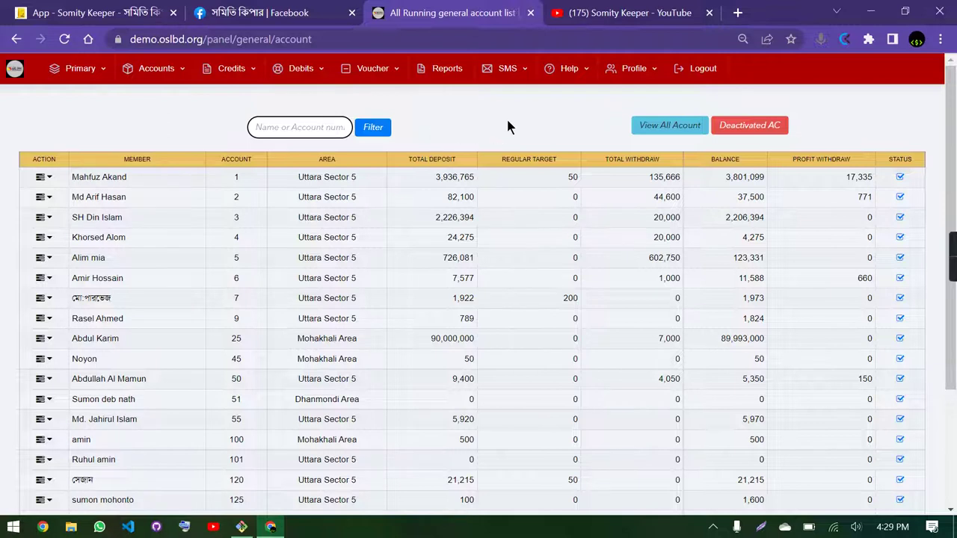
- Set the browser's page zoom to 90%
click(942, 39)
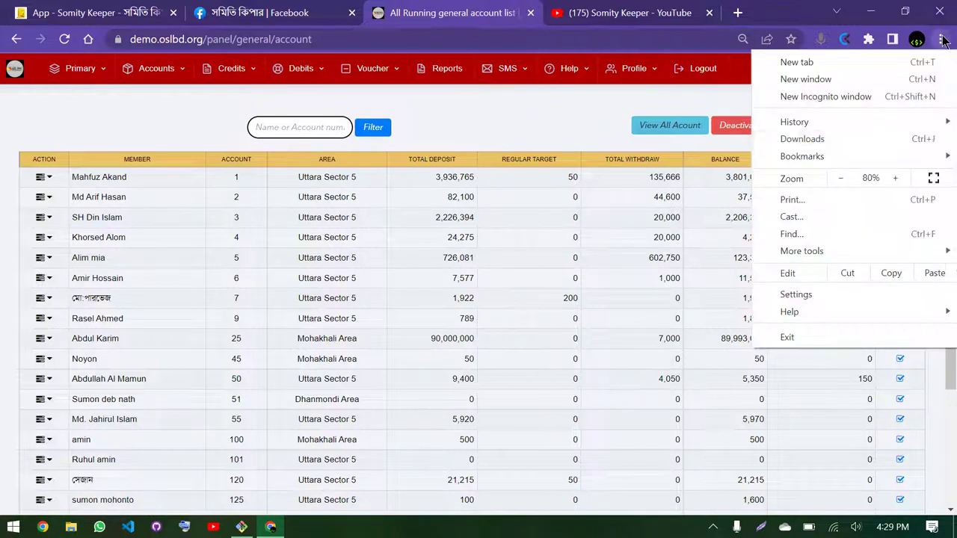
click(896, 178)
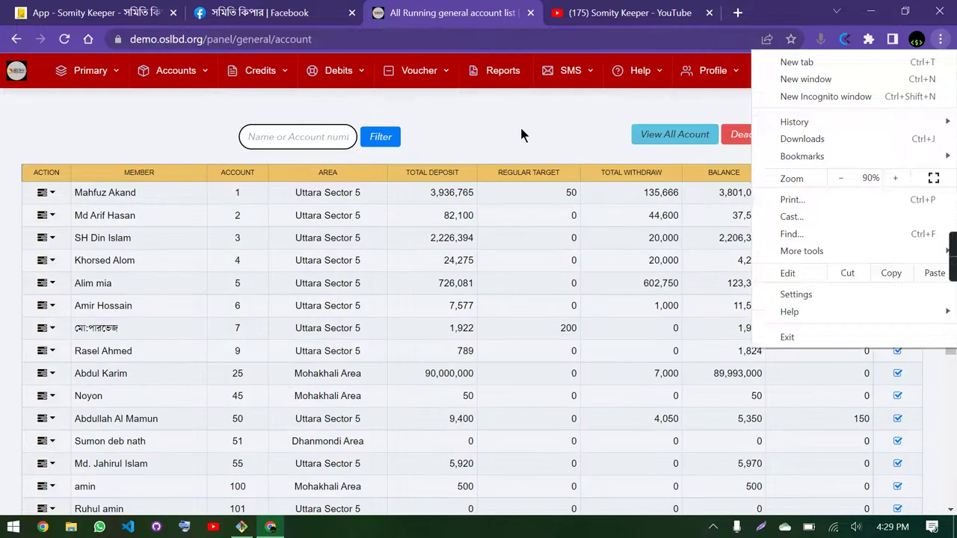
click(521, 127)
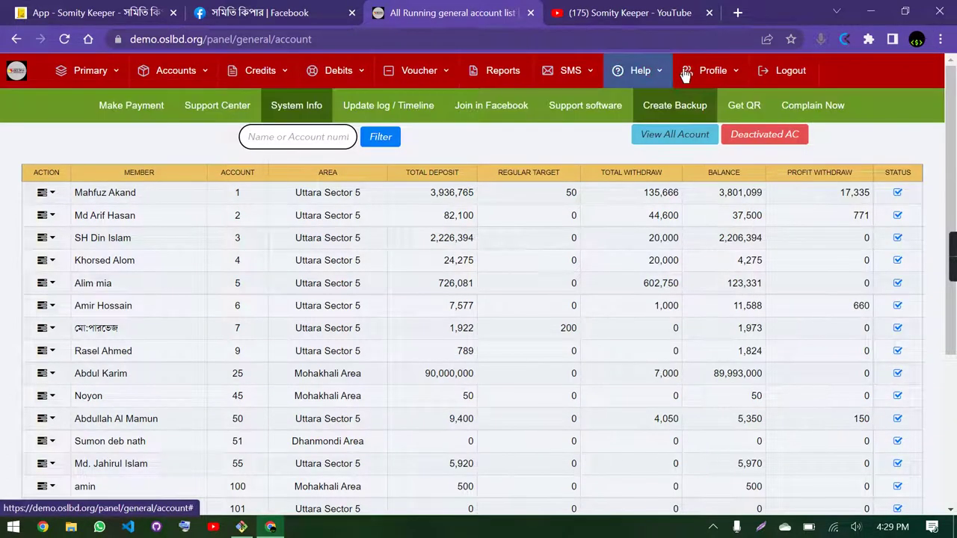
- Preview the panel's general accounts list and account options in Bangla, then return the language to English
mouse_move(705, 70)
click(610, 104)
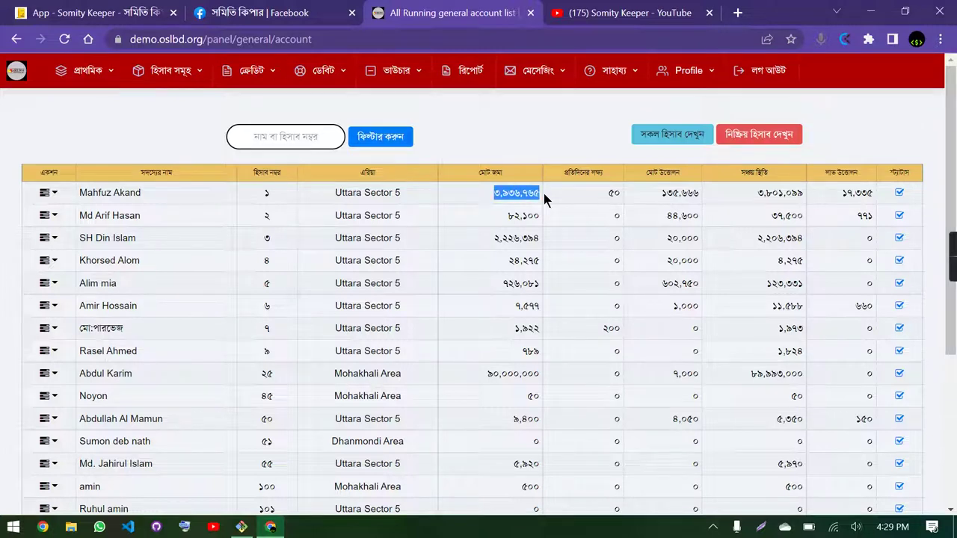
click(647, 216)
click(191, 72)
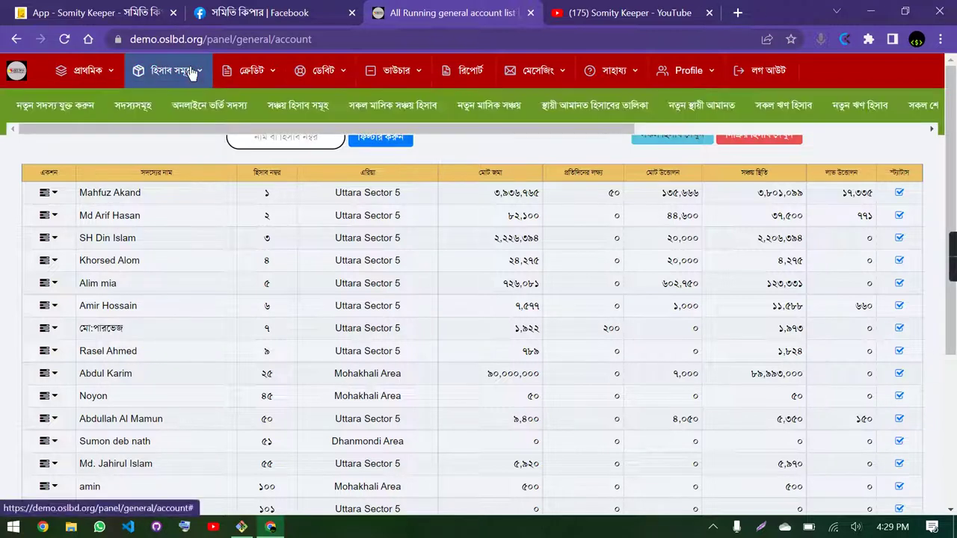
click(709, 75)
click(628, 106)
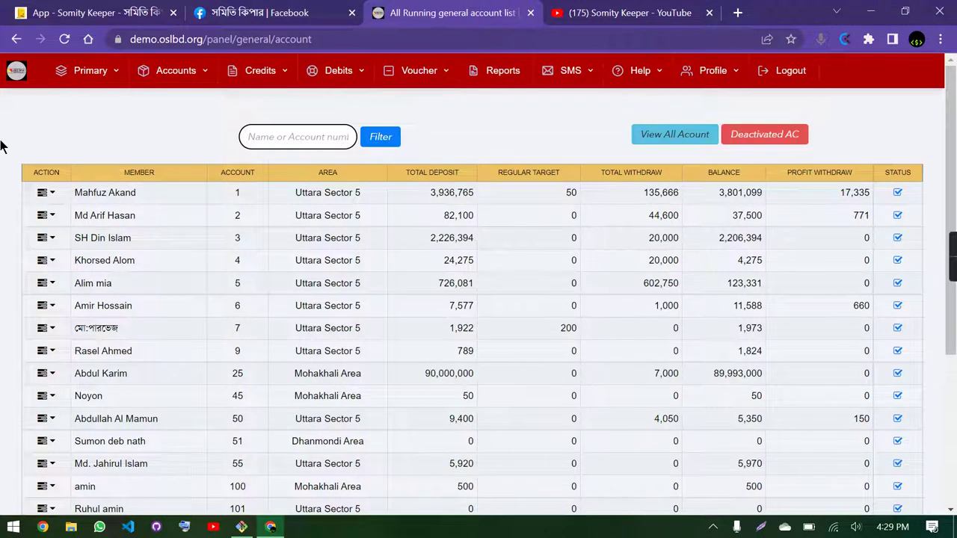
- View the list of all monthly savings accounts, then the list of all loan accounts
click(184, 78)
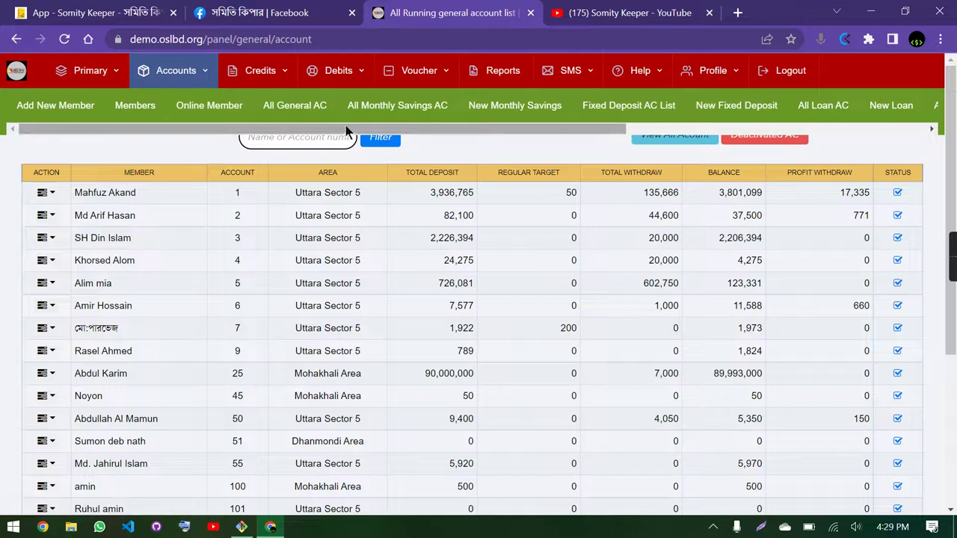
click(410, 107)
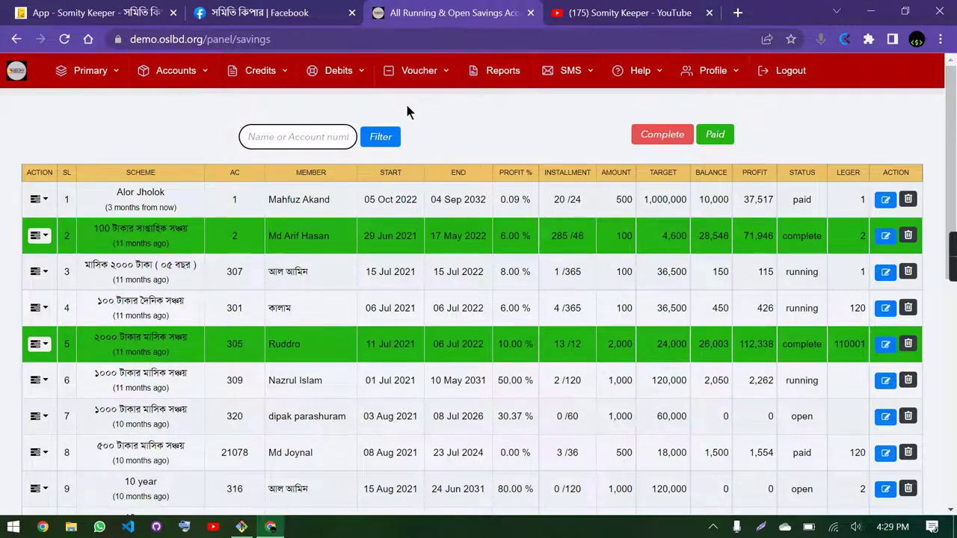
click(202, 73)
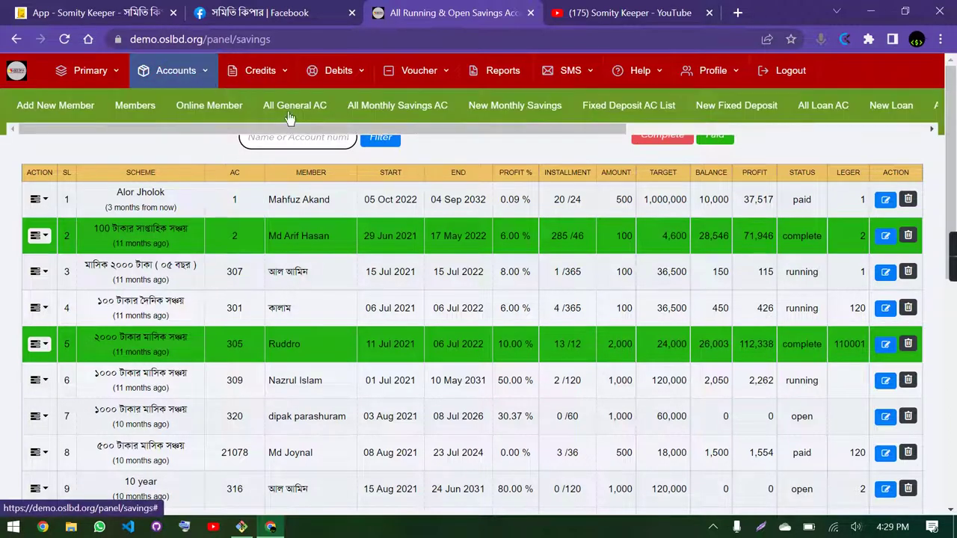
drag(602, 126, 835, 124)
click(484, 112)
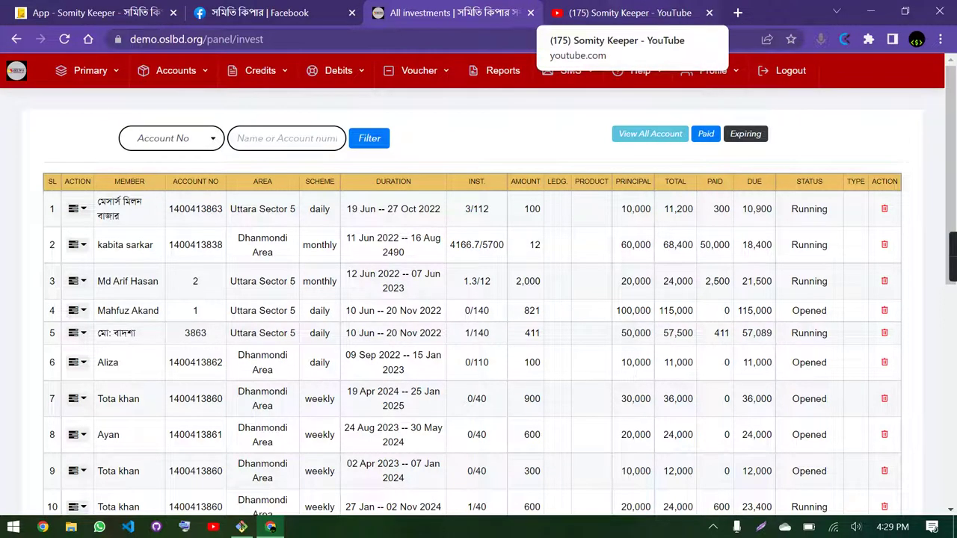
- Switch to YouTube, open the updated Somity Keeper playlist by Software Bazar Bangladsh, and close that tab after viewing it
click(628, 13)
scroll(583, 272, up, 3)
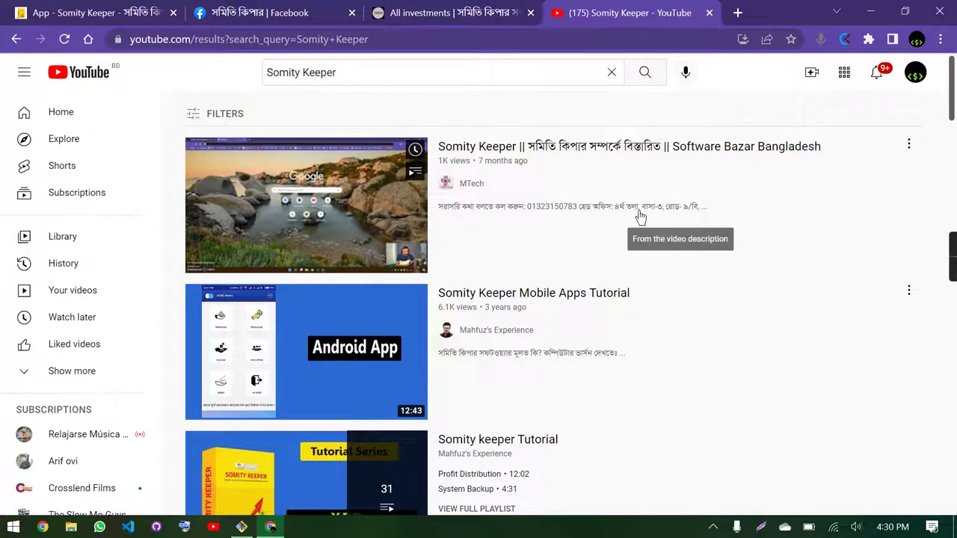
scroll(640, 218, down, 7)
scroll(705, 246, up, 2)
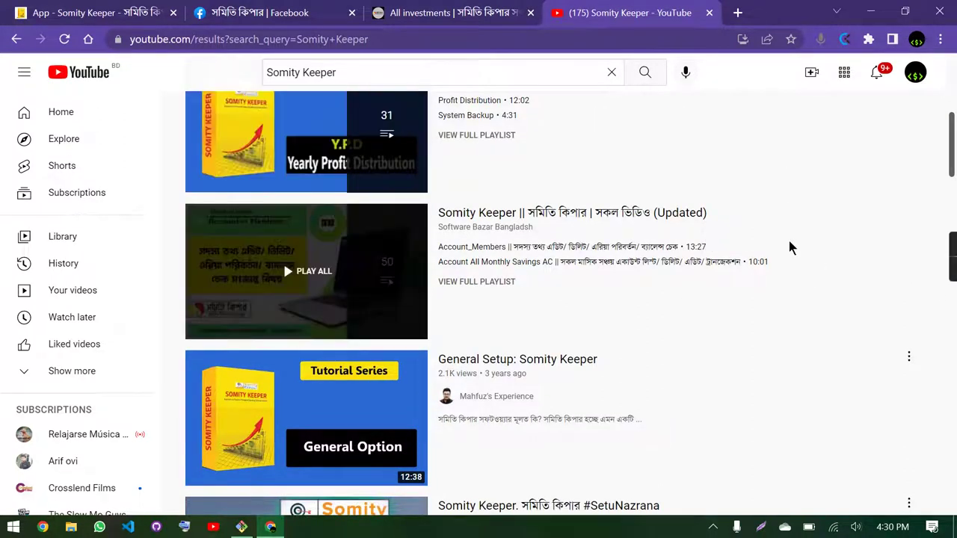
click(628, 223)
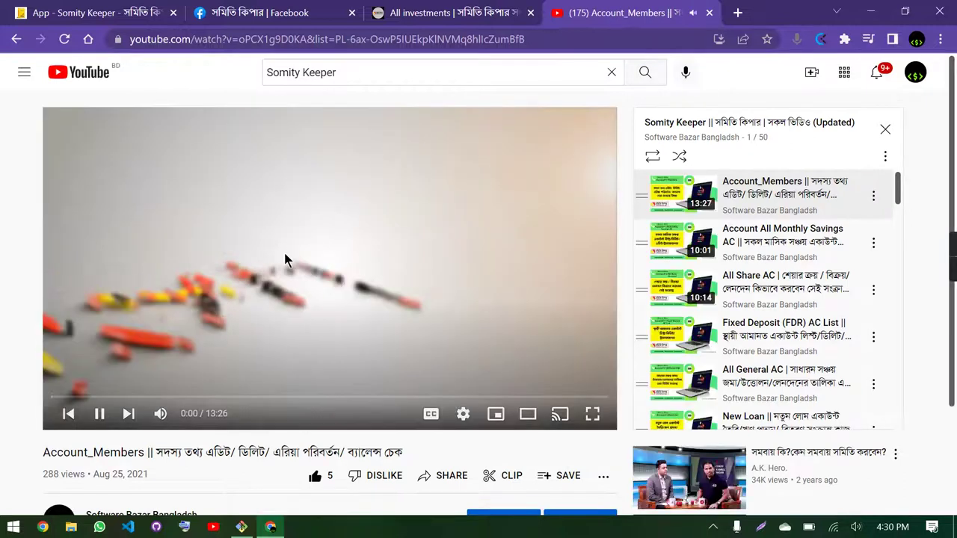
click(284, 259)
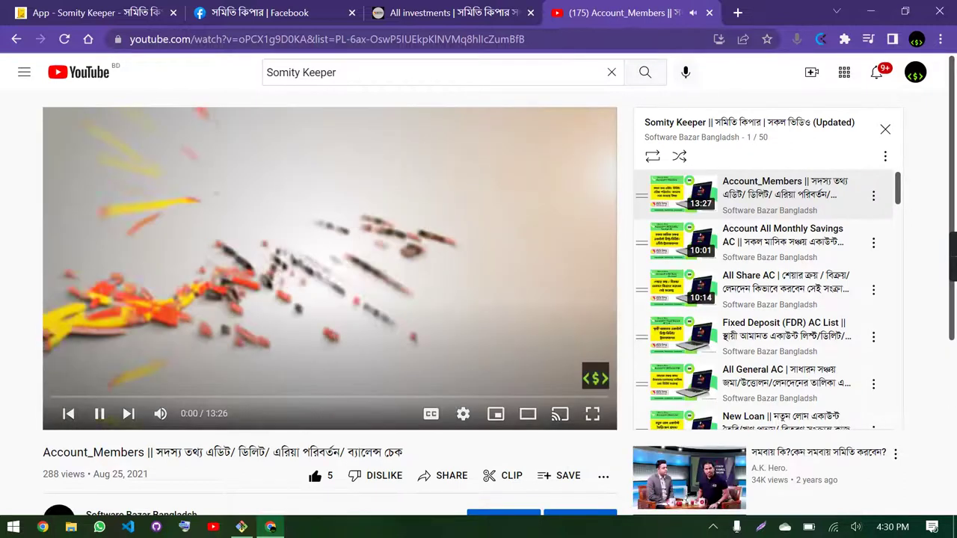
click(709, 13)
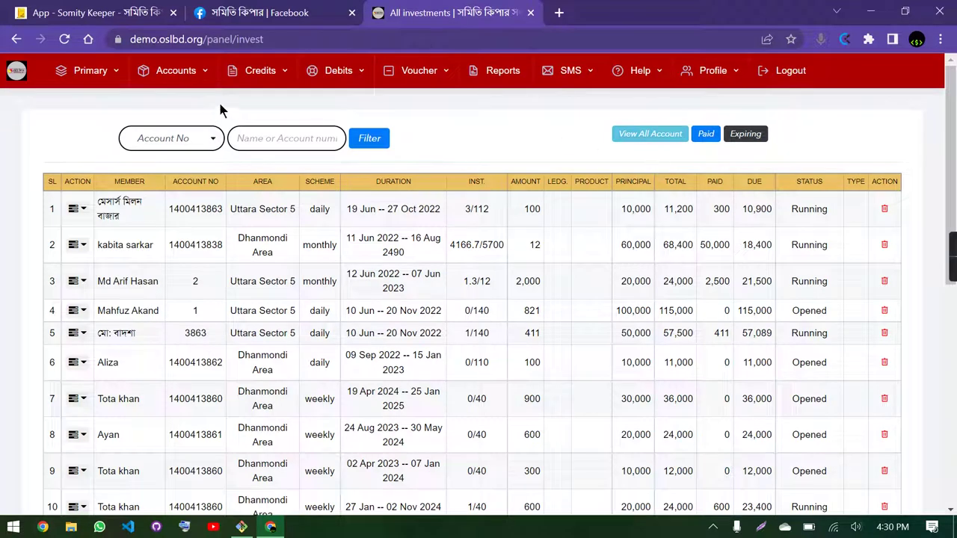
- Look through the Credits options and the remaining Accounts options, then open the passbook management page
click(268, 73)
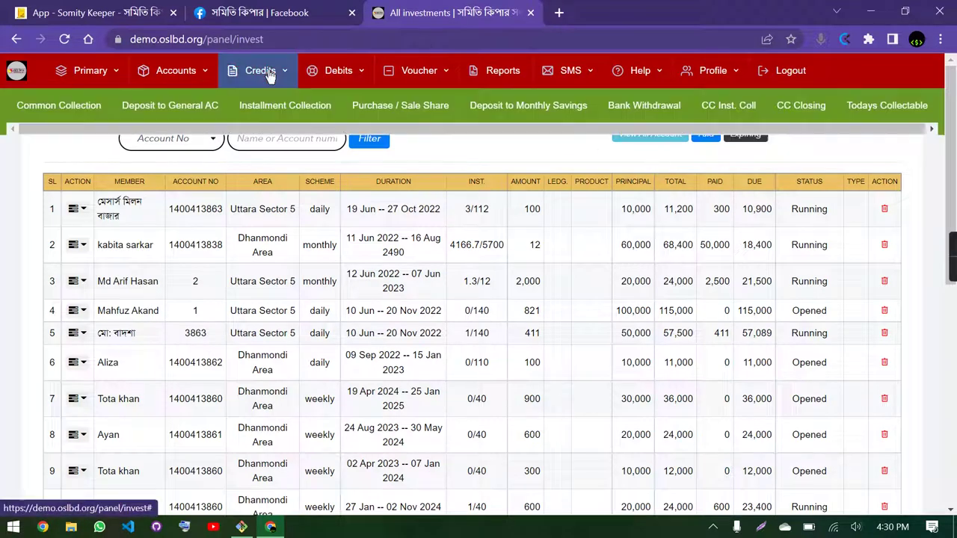
click(176, 71)
drag(608, 129, 899, 130)
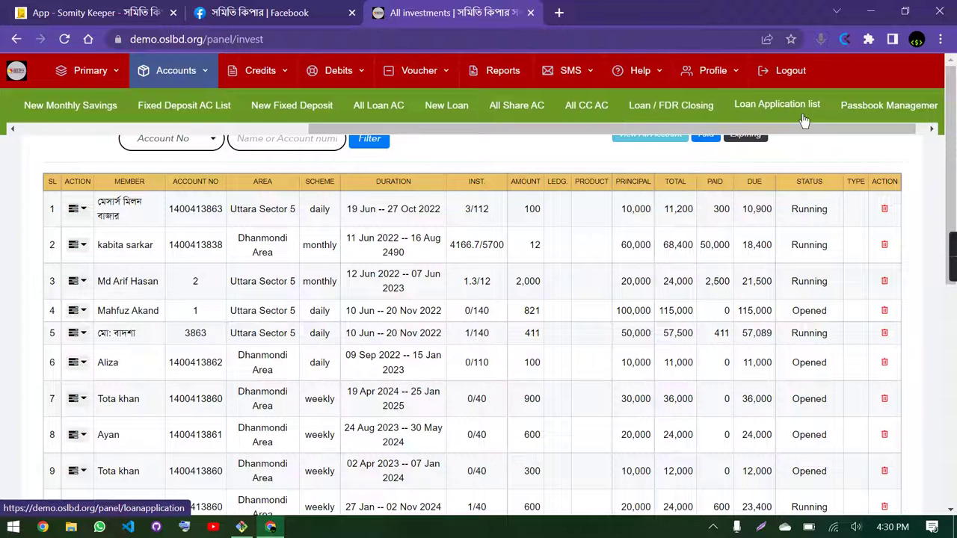
click(903, 112)
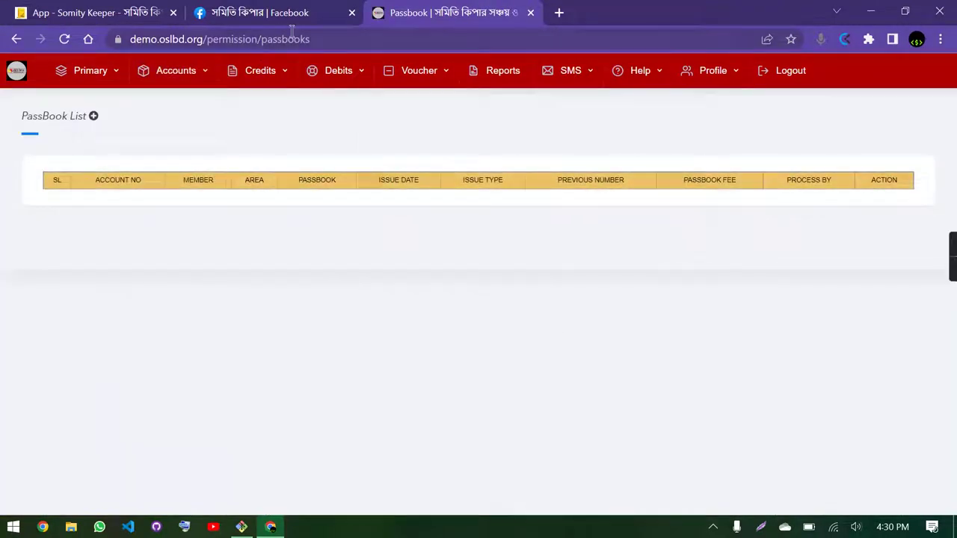
- Open Common Collection and look up a member by account number
click(274, 79)
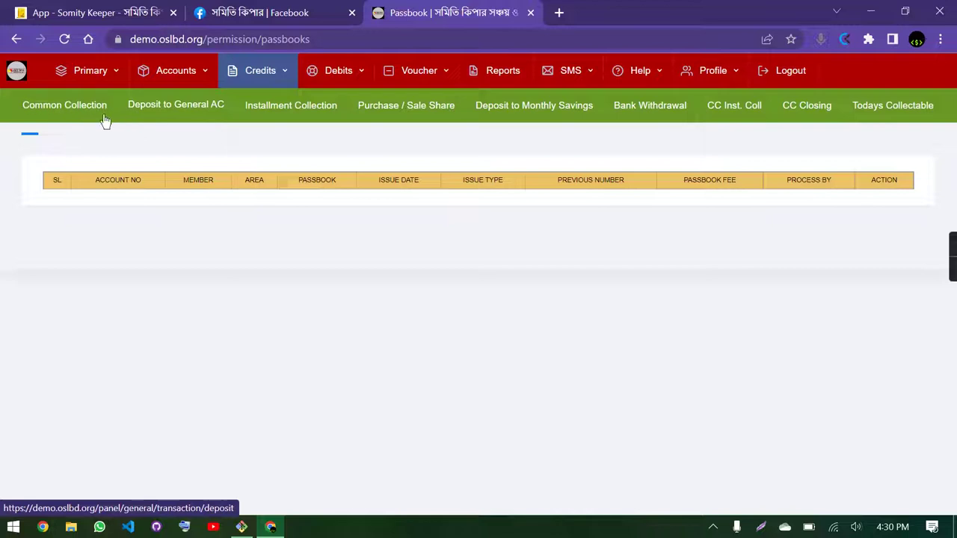
click(66, 110)
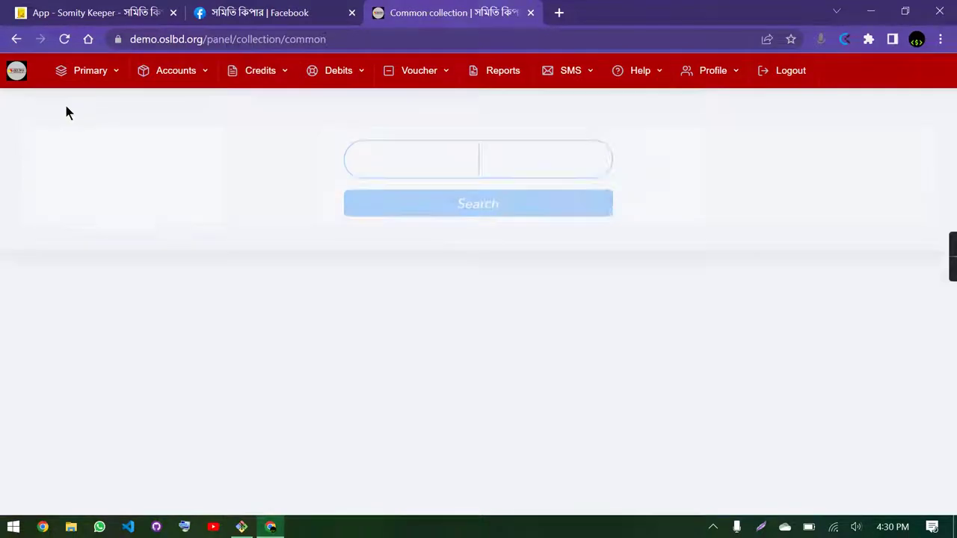
text(2)
key(Return)
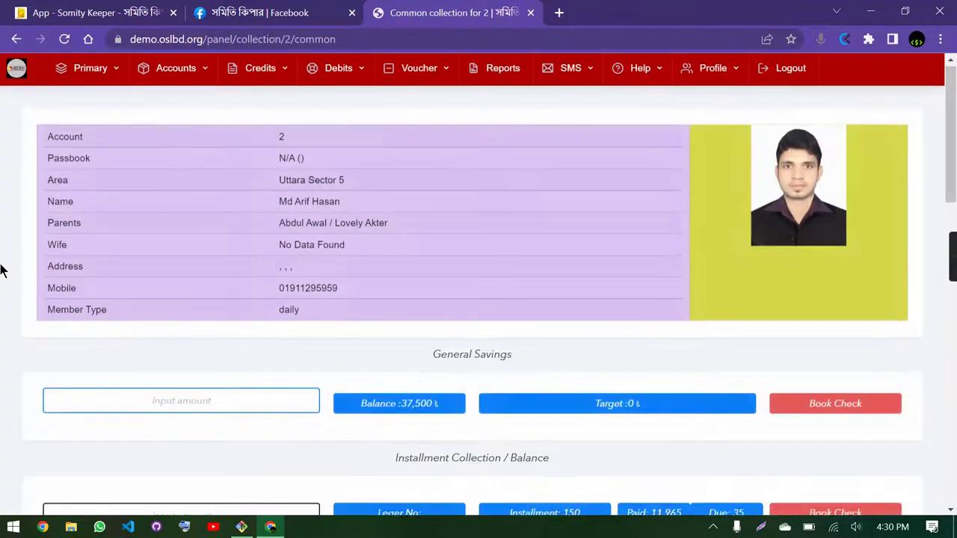
- Enter 100 as the member's General Savings deposit
scroll(5, 267, down, 5)
scroll(5, 267, up, 2)
text(100)
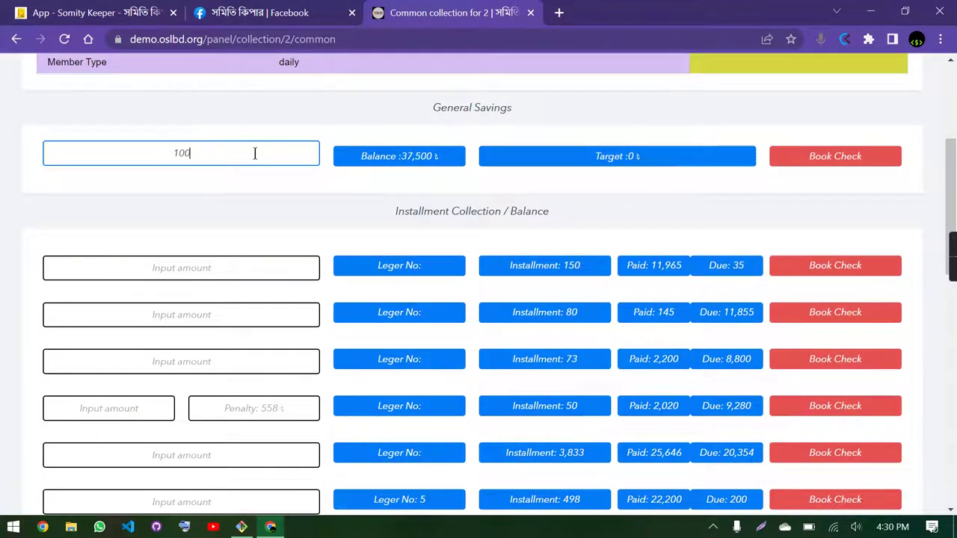
drag(554, 213, 14, 227)
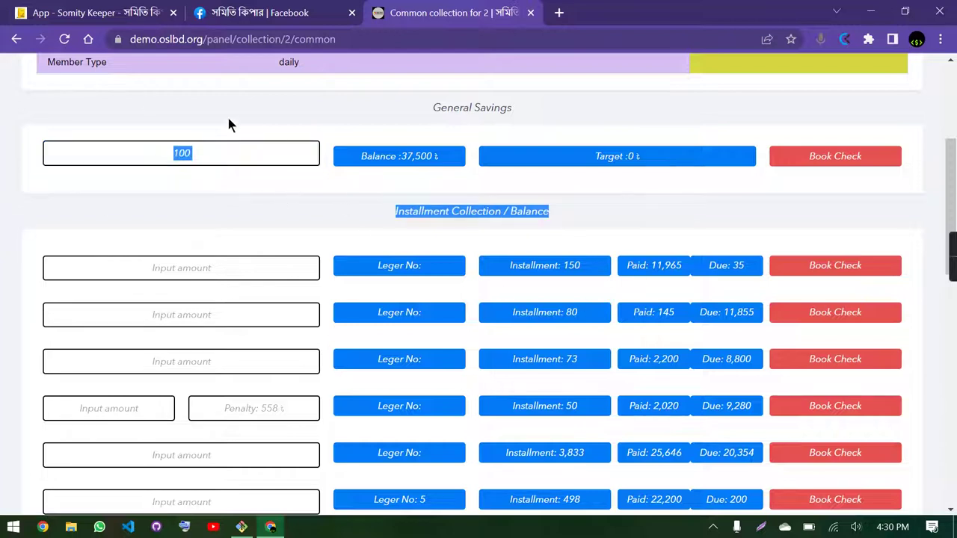
- Enter 100 for the first loan under Installment Collection and submit the member's common collection
scroll(5, 278, down, 5)
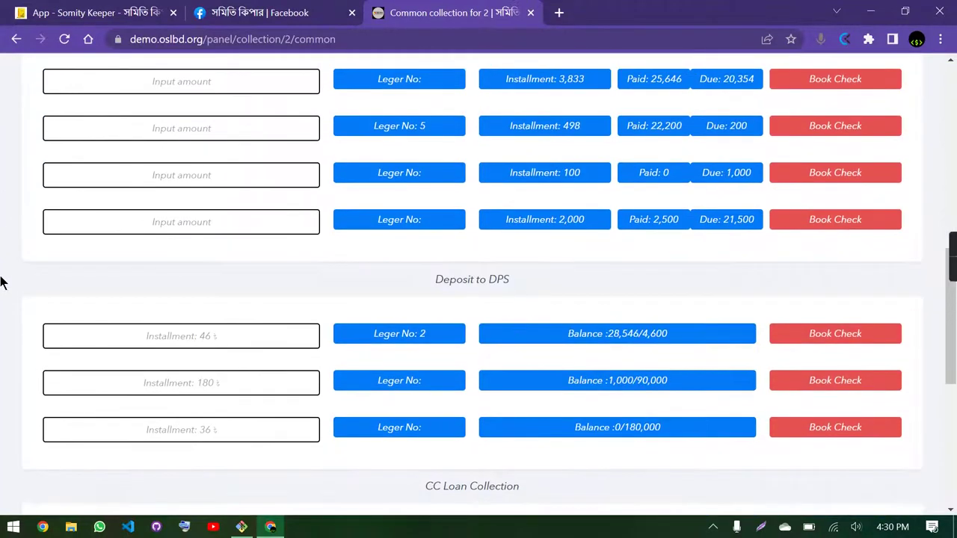
scroll(5, 283, up, 3)
click(220, 139)
text(100)
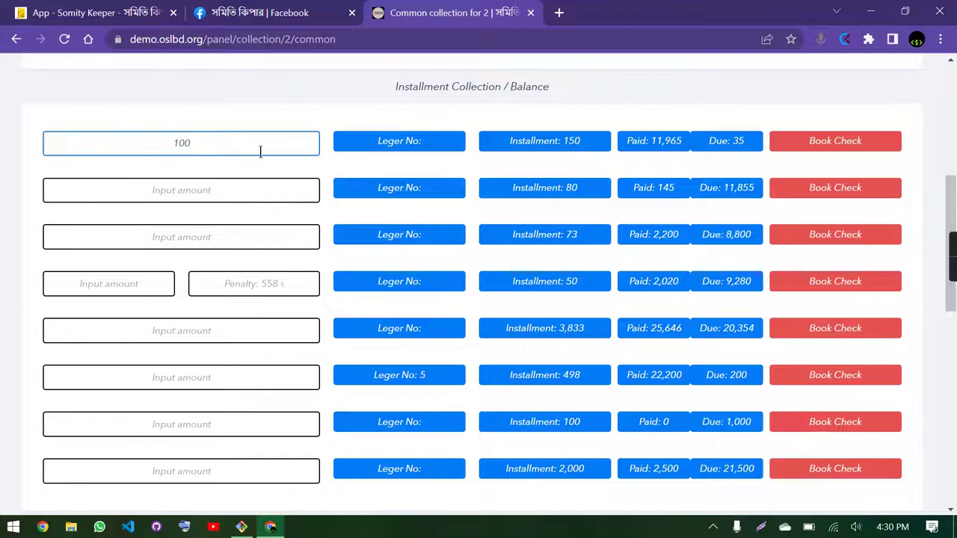
scroll(289, 198, down, 8)
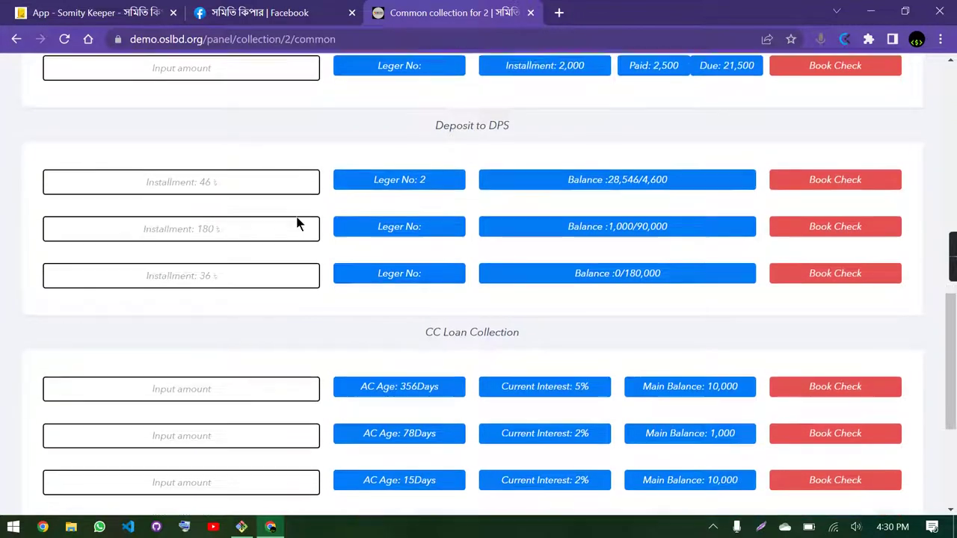
click(675, 434)
key(Return)
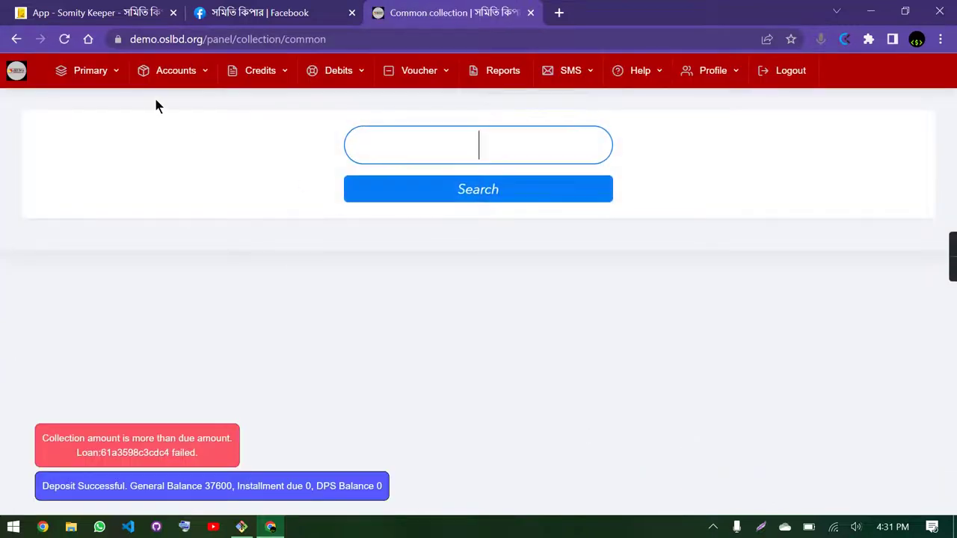
- Open the Todays Collectable report under Credits and review the members' amounts, overdue sums and collection options
click(273, 75)
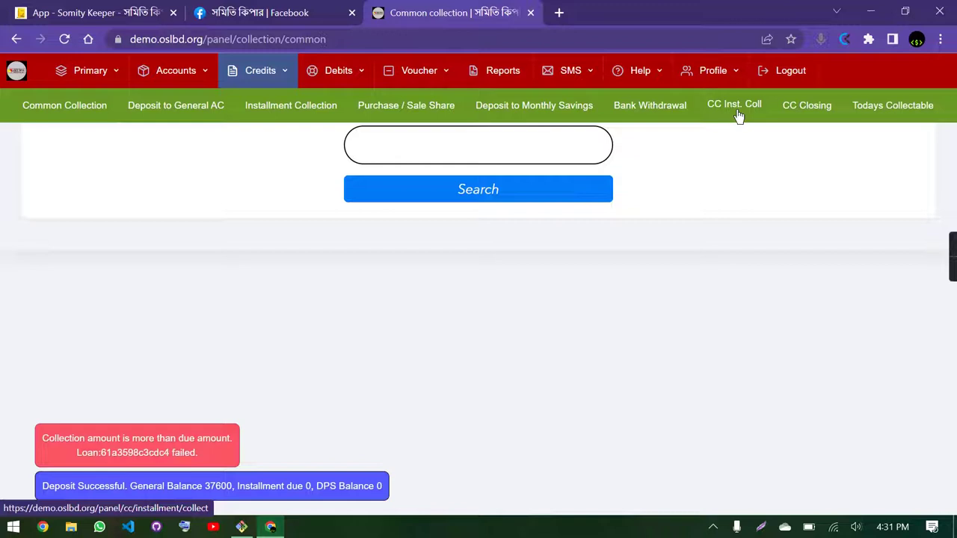
click(905, 114)
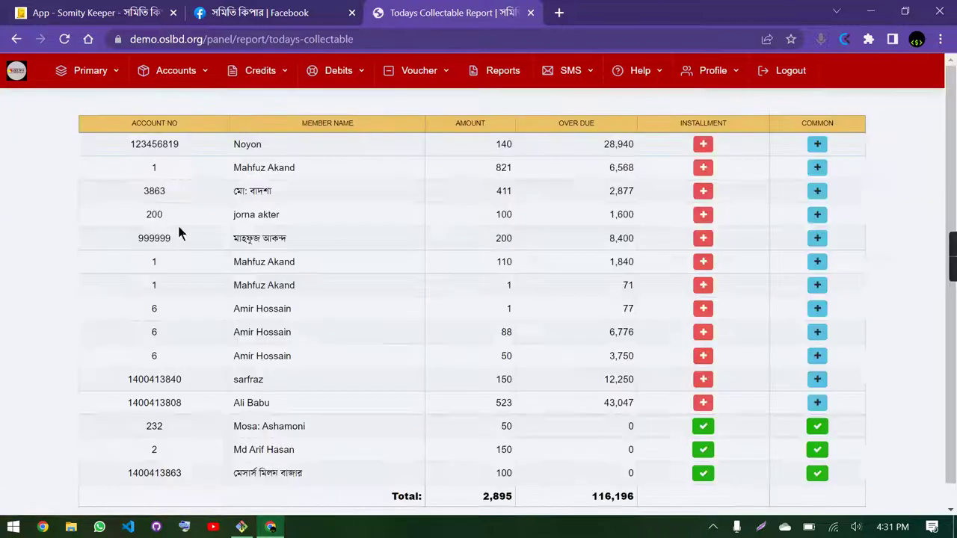
scroll(3, 251, down, 1)
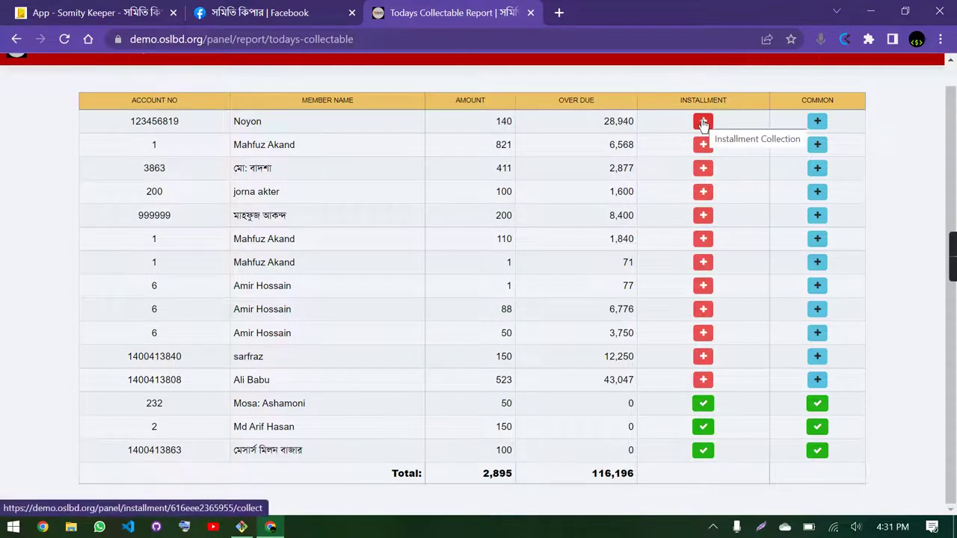
scroll(632, 186, up, 1)
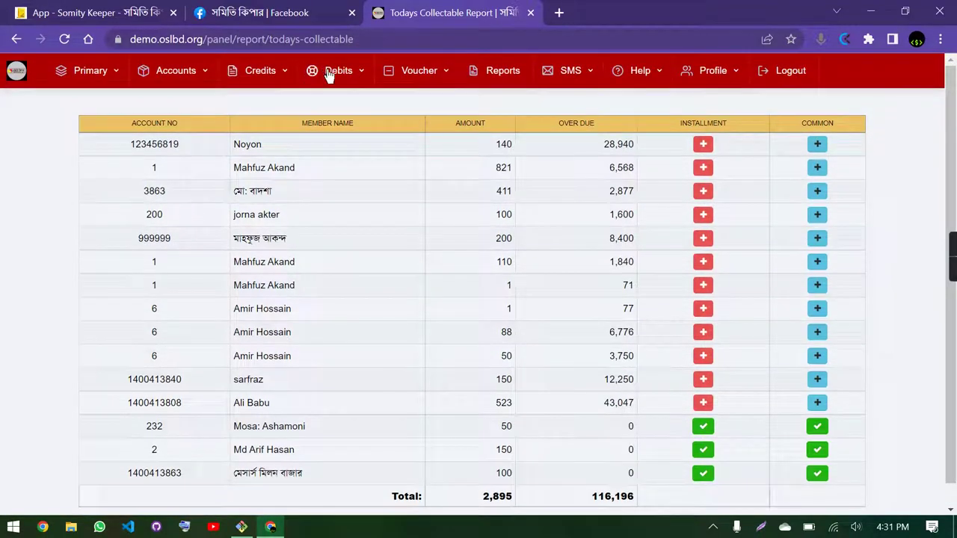
- Look through the Debits options and all Voucher options, from General Expenditure to Cash transfer
mouse_move(340, 71)
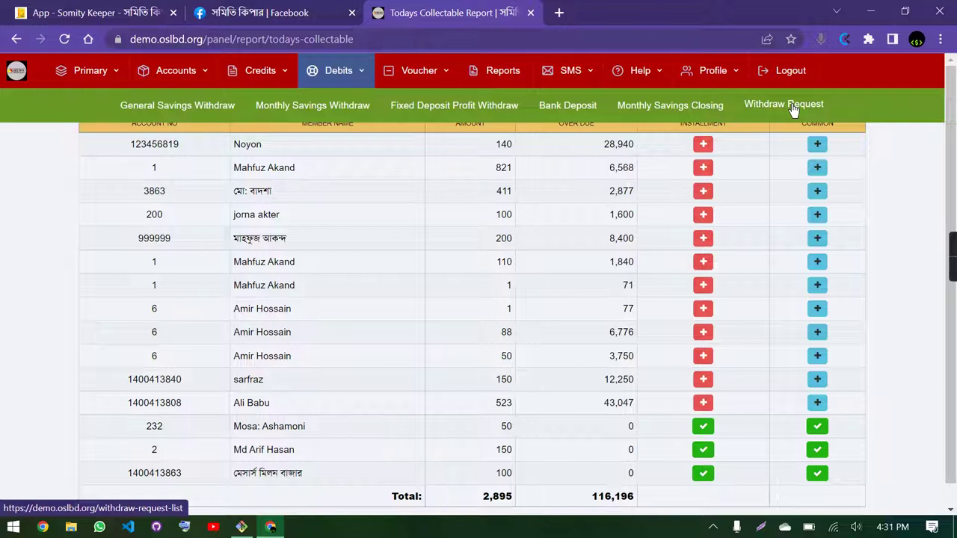
click(417, 71)
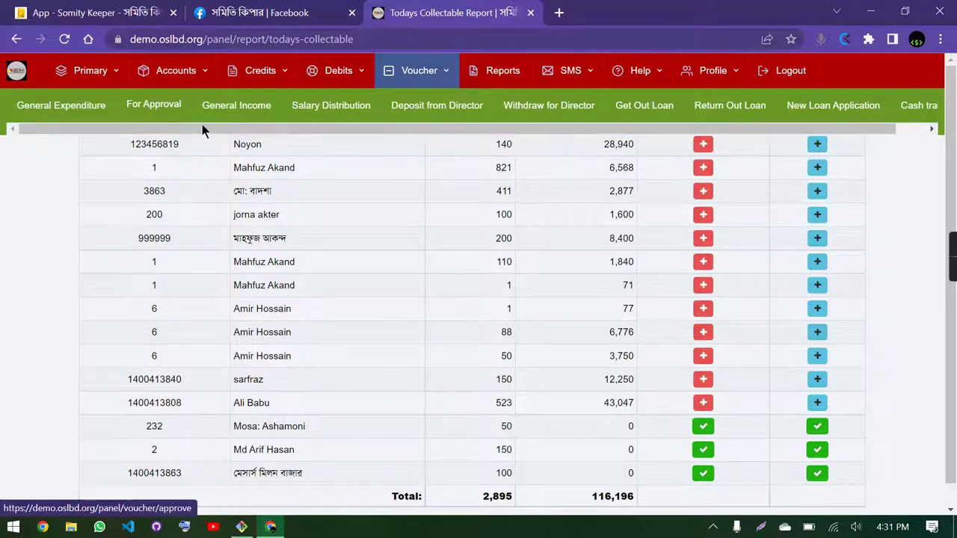
drag(277, 132, 341, 132)
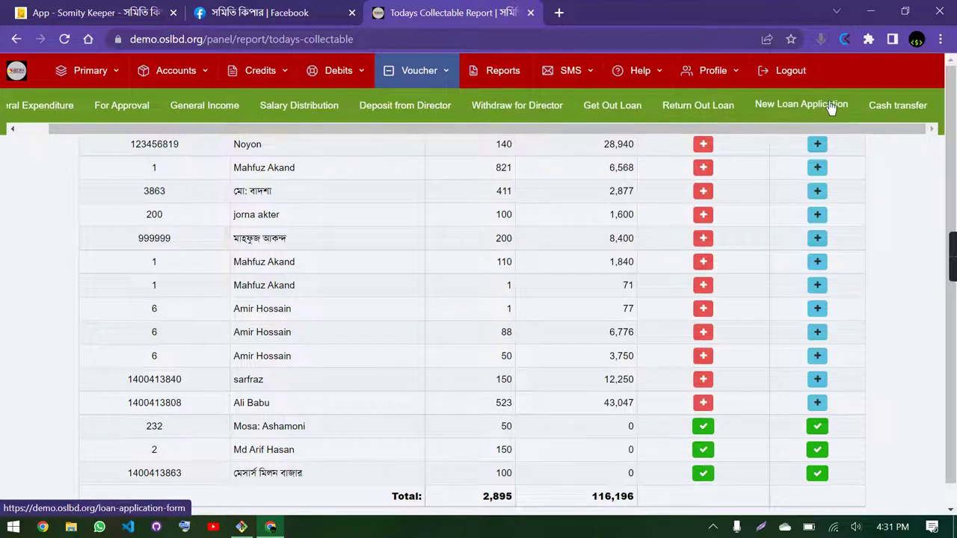
- Open the Reports page and skim the full list of reports from first to last
click(505, 73)
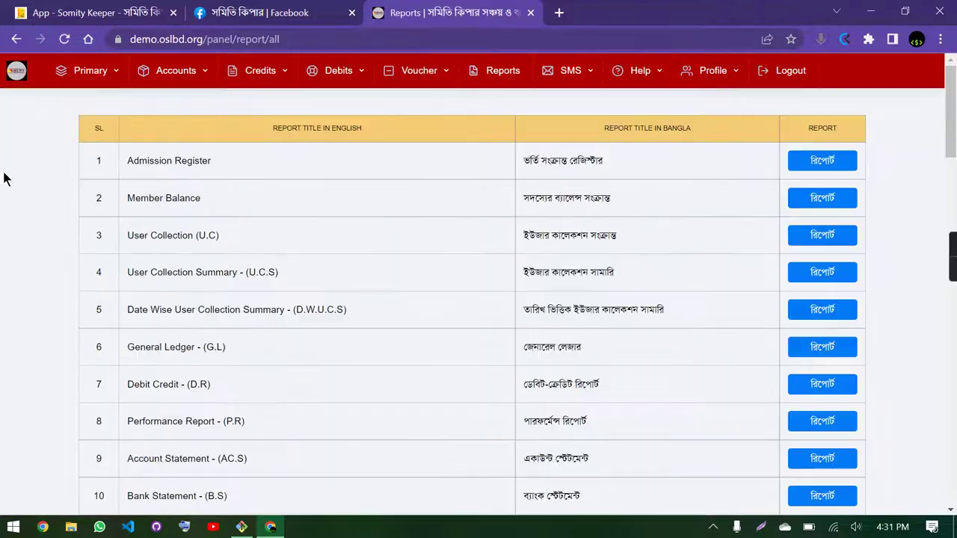
drag(952, 108, 941, 507)
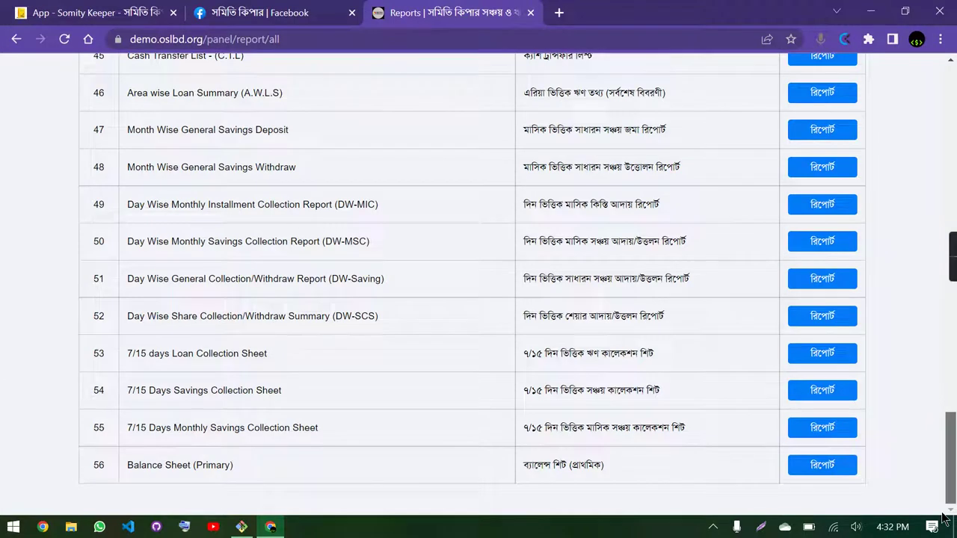
drag(944, 518, 950, 120)
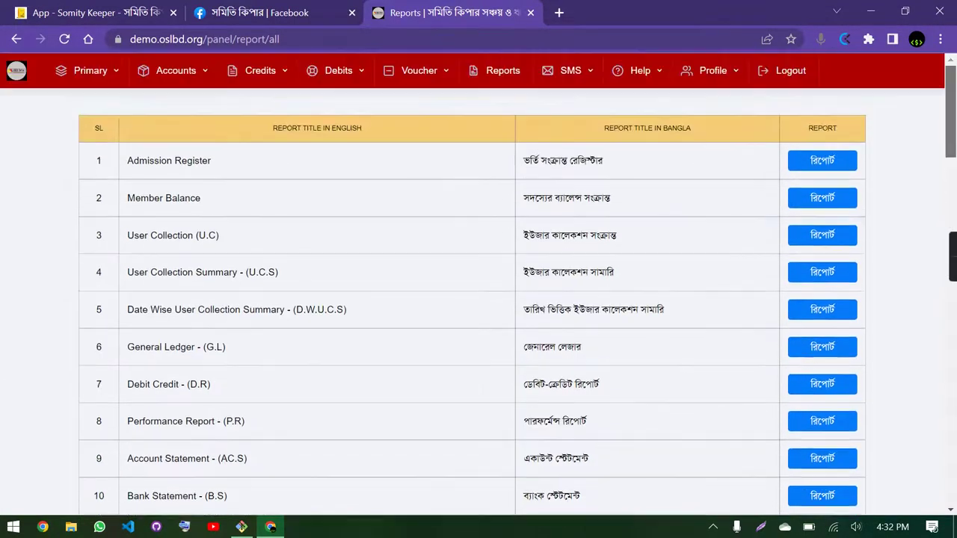
- Review the first report titles in the list, from Admission Register to Performance Report
drag(211, 160, 2, 182)
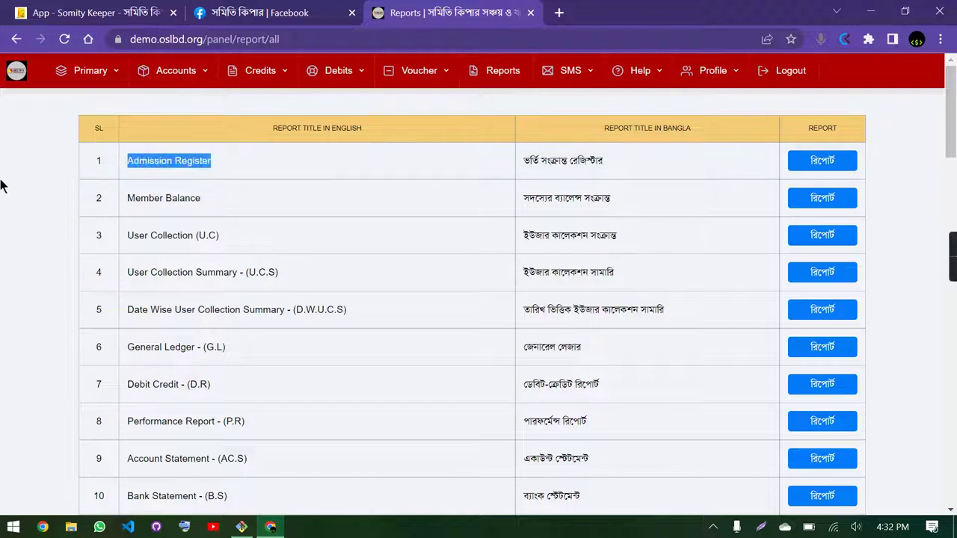
drag(238, 235, 15, 243)
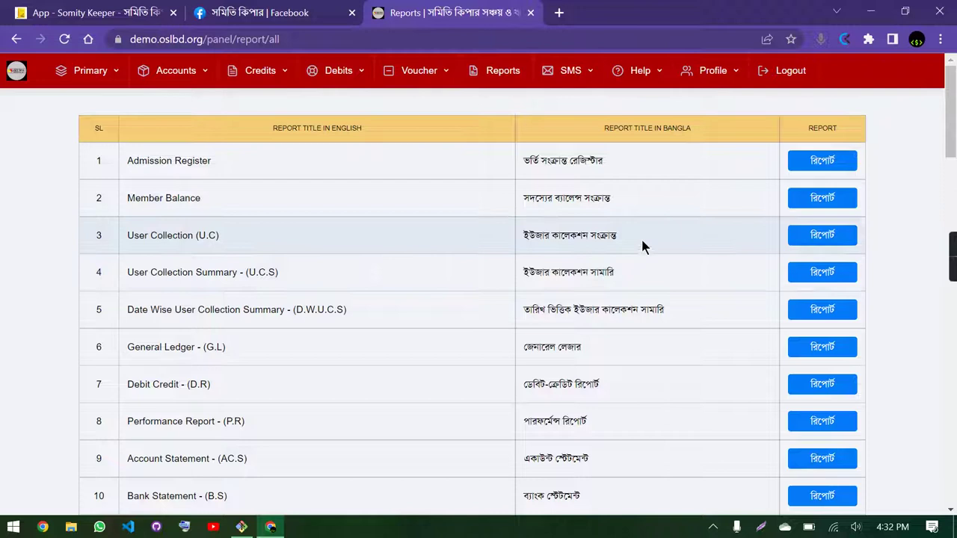
drag(220, 274, 180, 273)
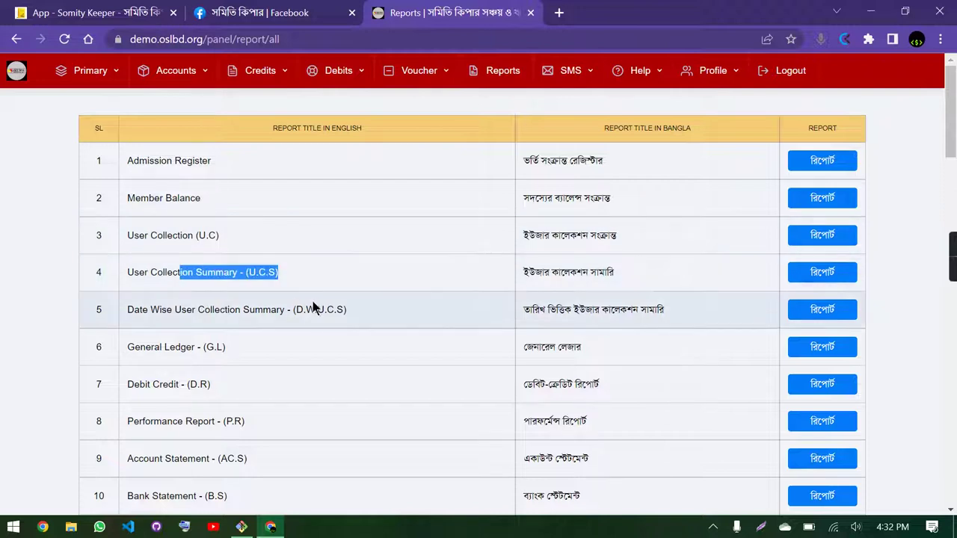
scroll(345, 302, down, 2)
drag(346, 185, 278, 185)
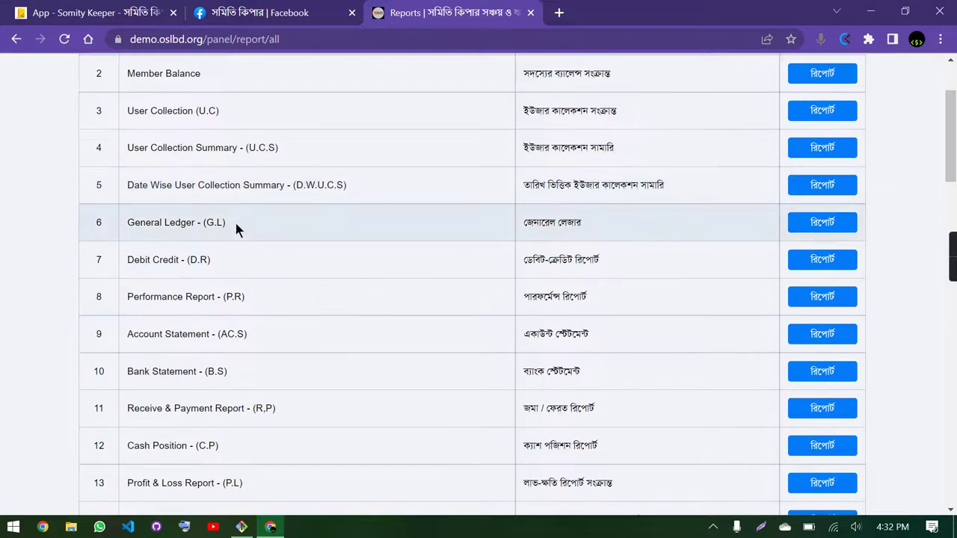
drag(234, 219, 163, 222)
drag(217, 259, 187, 260)
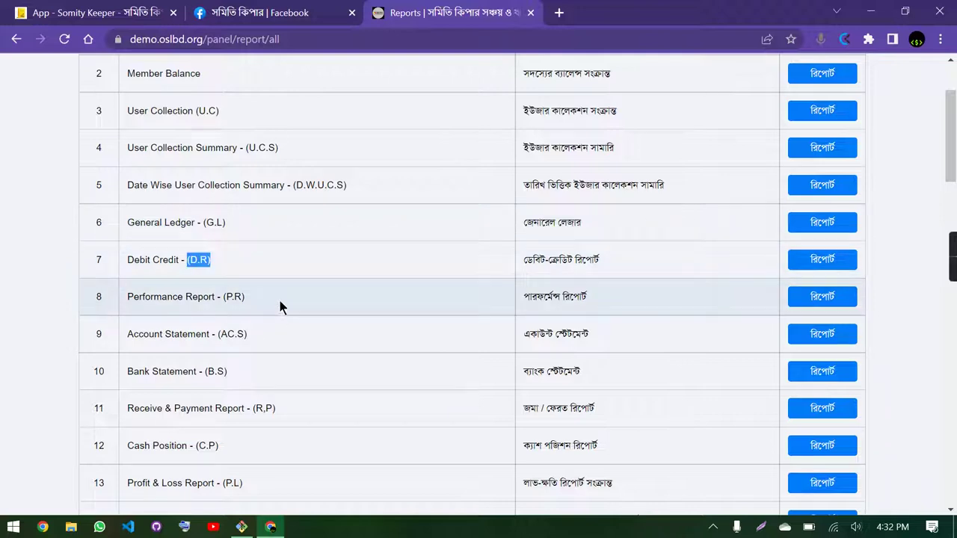
drag(247, 297, 182, 297)
click(303, 338)
- Review the remaining report titles from Account Statement onward, including Instalment Target Report and the monthly and daily reports
scroll(292, 347, down, 2)
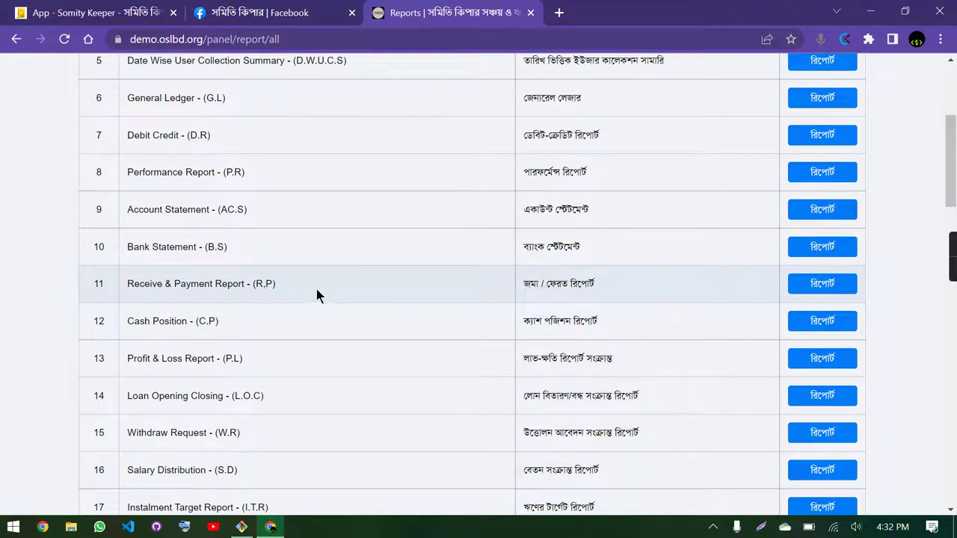
scroll(310, 292, down, 2)
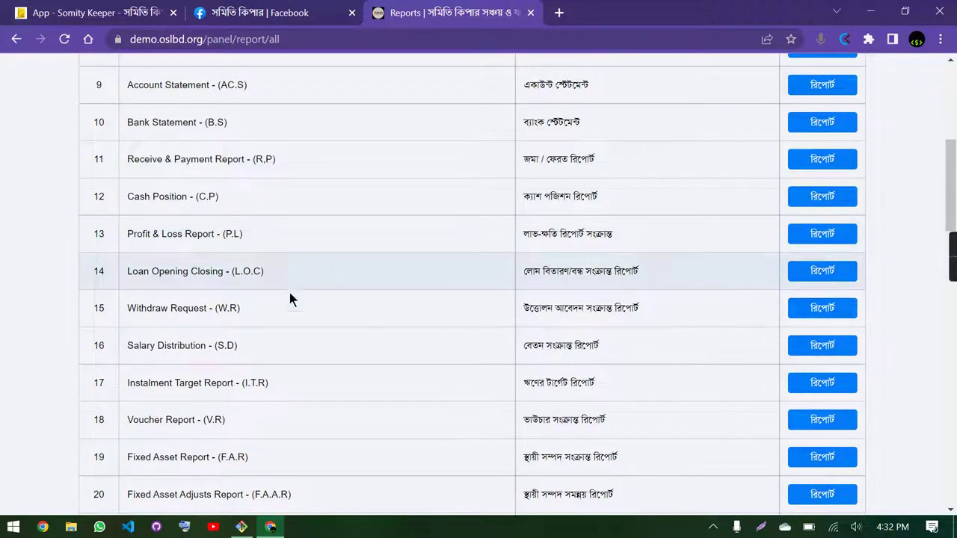
scroll(255, 348, down, 2)
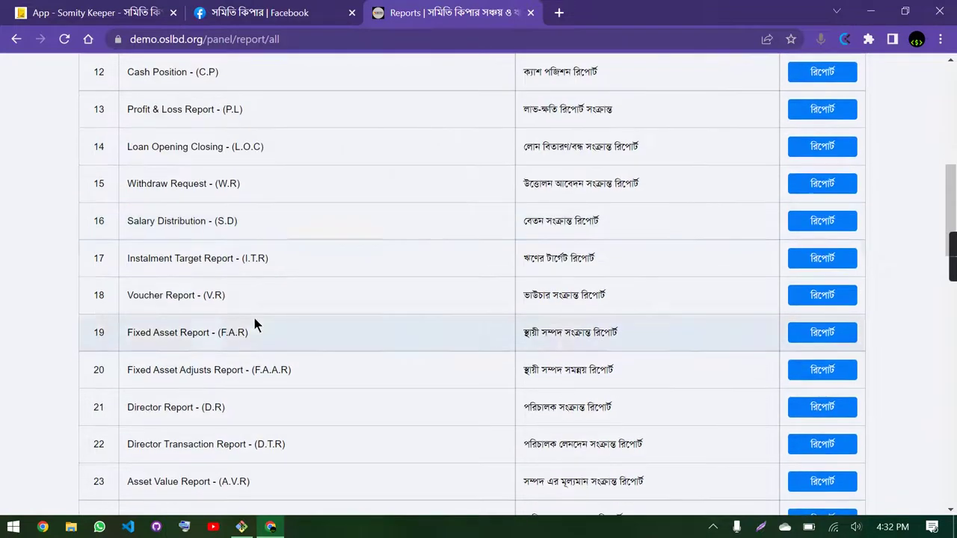
drag(334, 264, 204, 259)
click(353, 259)
scroll(225, 332, down, 2)
scroll(303, 259, down, 2)
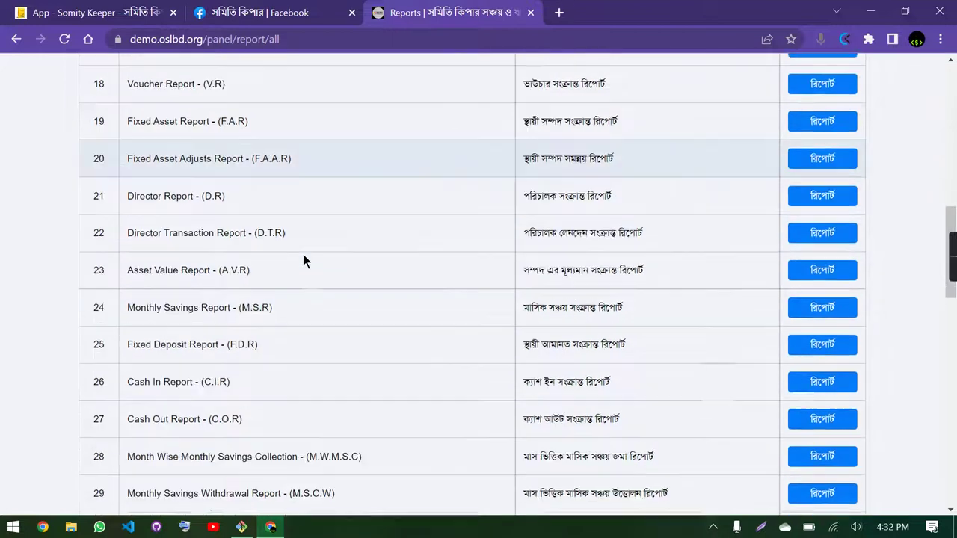
scroll(303, 255, down, 4)
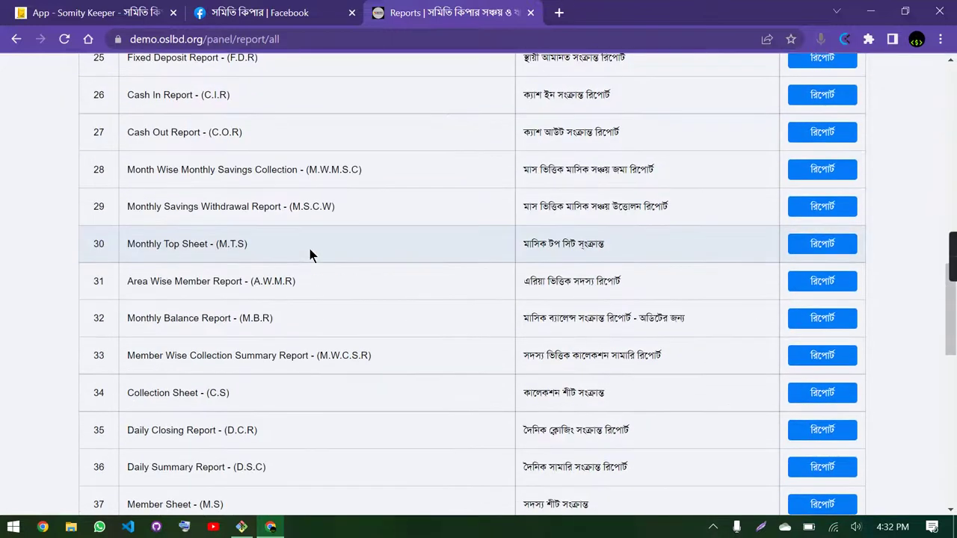
scroll(310, 255, down, 2)
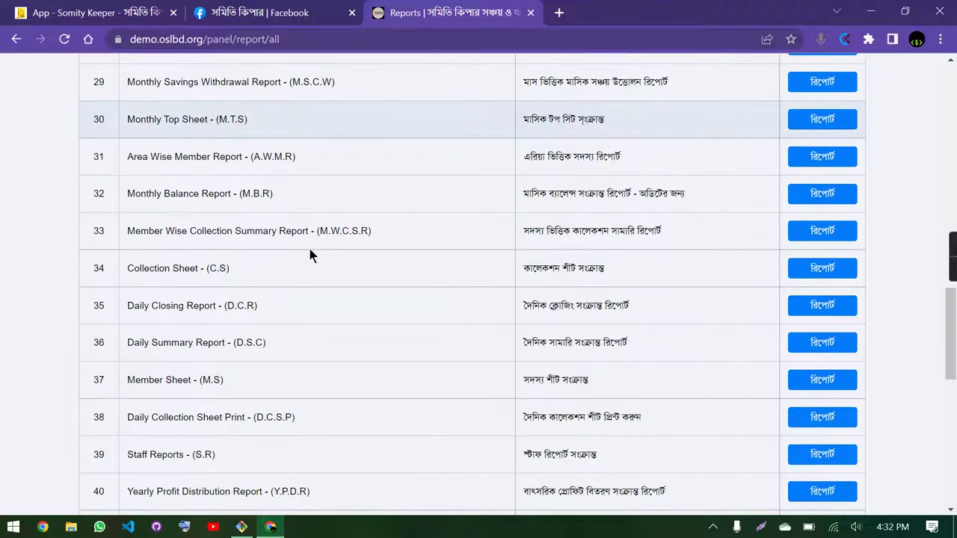
scroll(311, 255, down, 4)
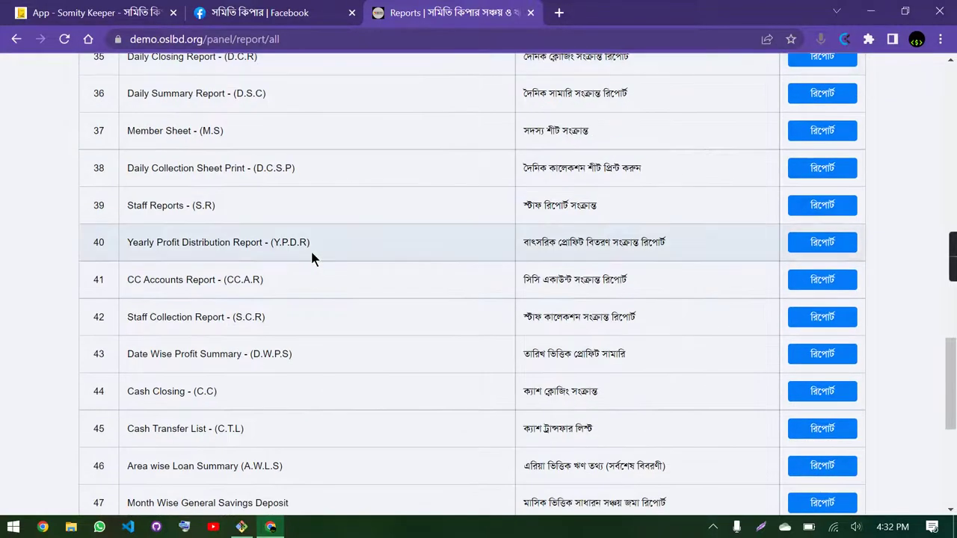
scroll(284, 224, down, 2)
- Generate the Receive & Payment Report for all branches from 06/01/2022 to 06/20/2022
scroll(298, 269, up, 20)
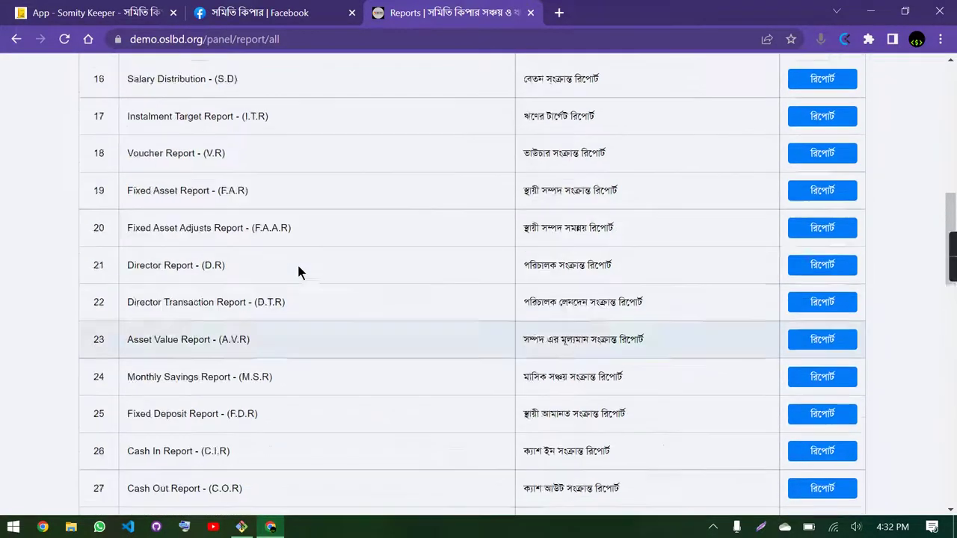
scroll(298, 270, down, 6)
scroll(298, 271, up, 4)
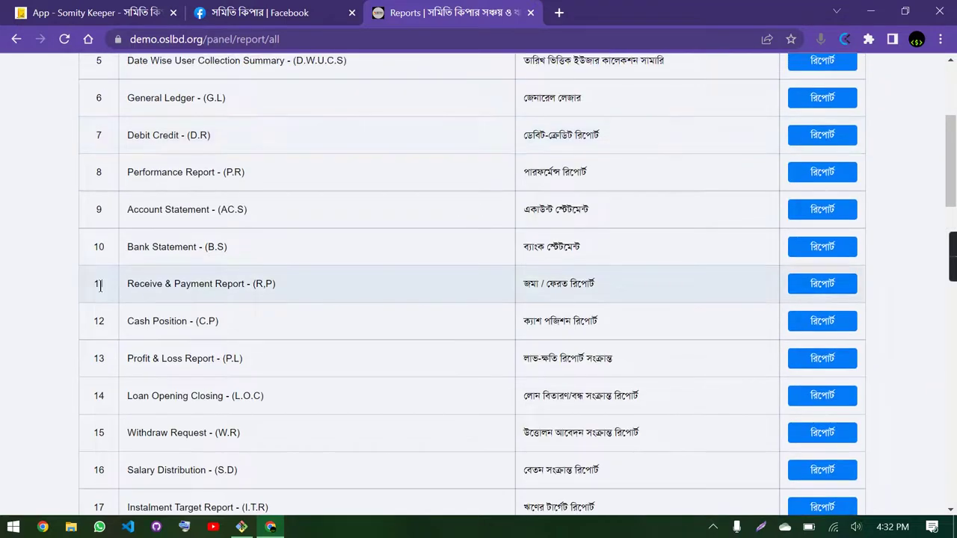
drag(172, 288, 277, 289)
click(823, 288)
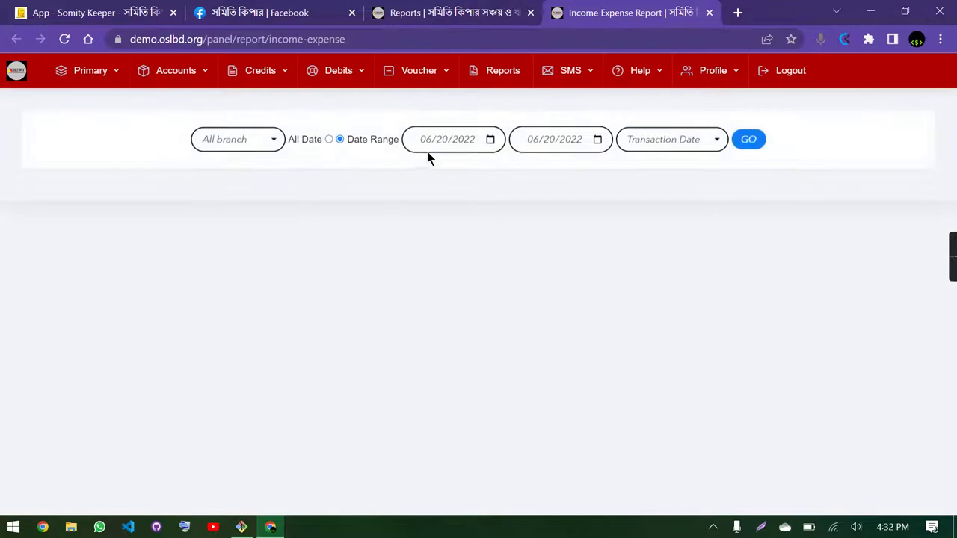
click(491, 138)
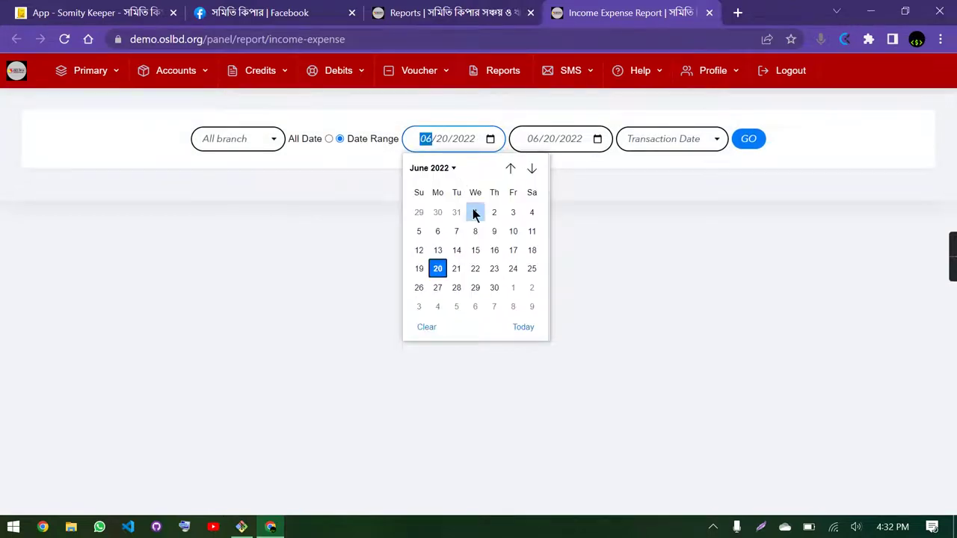
click(474, 212)
click(752, 140)
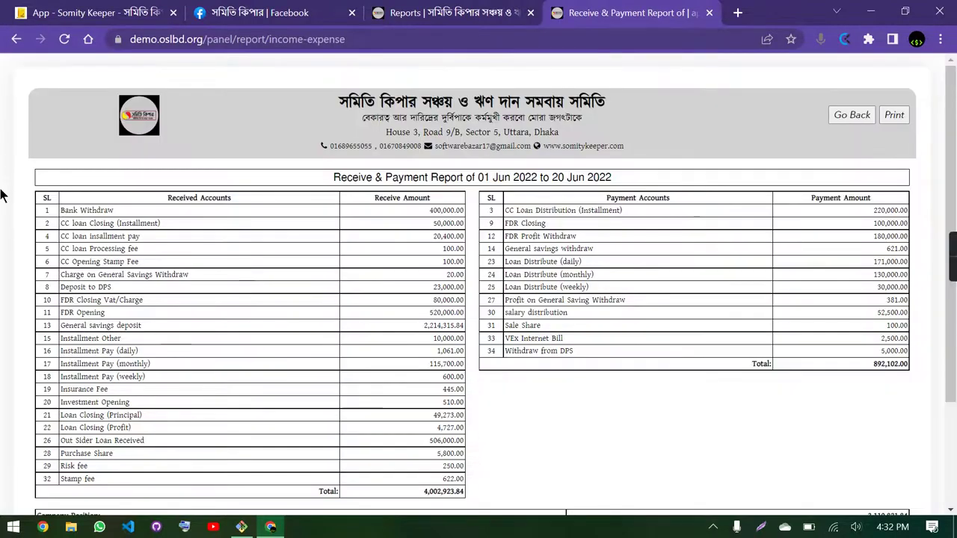
- Examine the received and payment accounts, their totals, the company position and the balances in the Receive & Payment Report
scroll(1, 191, down, 2)
scroll(1, 192, up, 2)
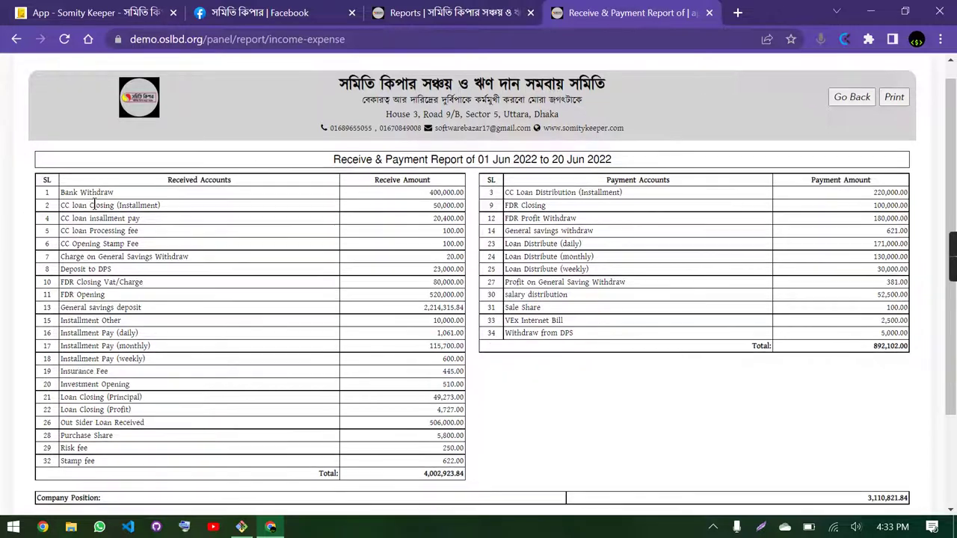
scroll(412, 362, down, 2)
drag(423, 356, 466, 357)
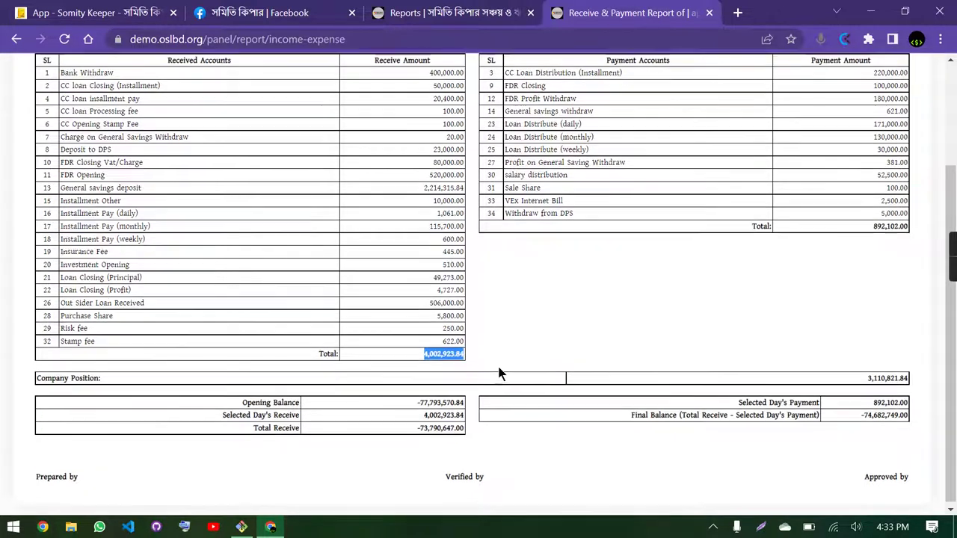
scroll(648, 248, up, 2)
drag(873, 349, 914, 352)
click(894, 349)
scroll(619, 325, down, 2)
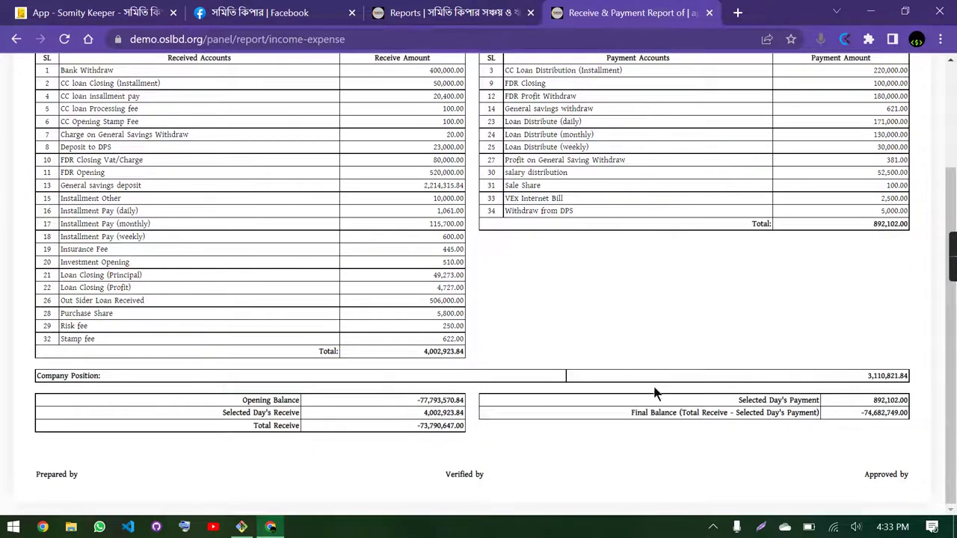
scroll(505, 288, up, 2)
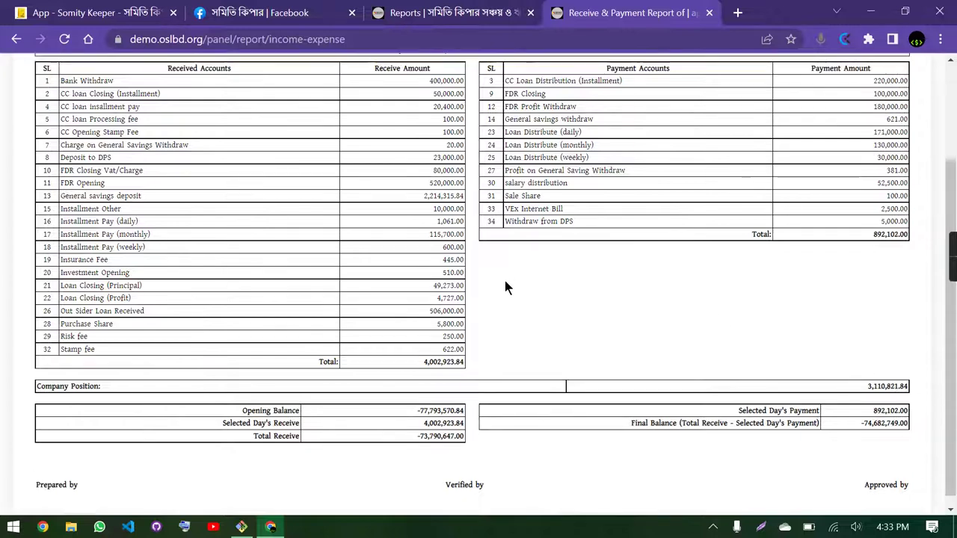
- Leave the generated Receive & Payment Report and close its browser tab to return to the original report list
click(856, 113)
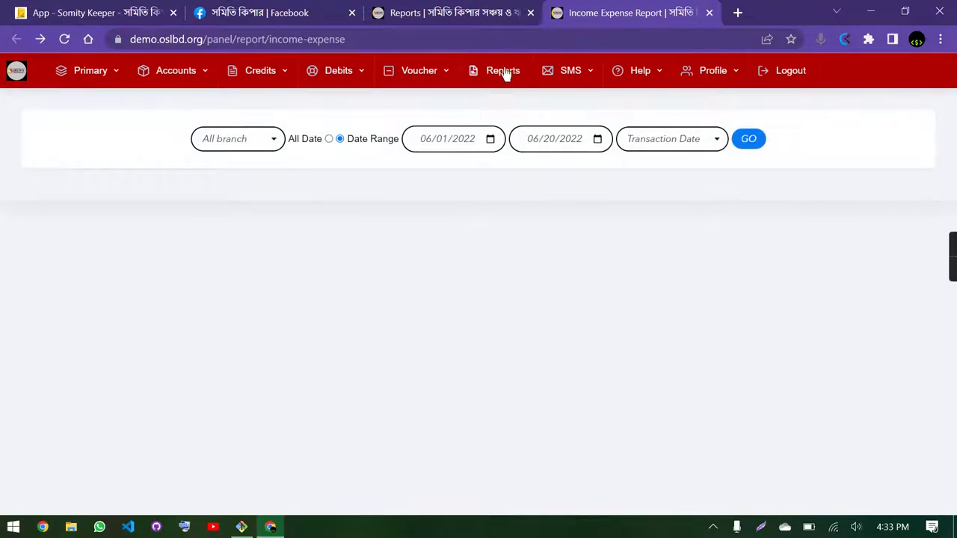
click(500, 70)
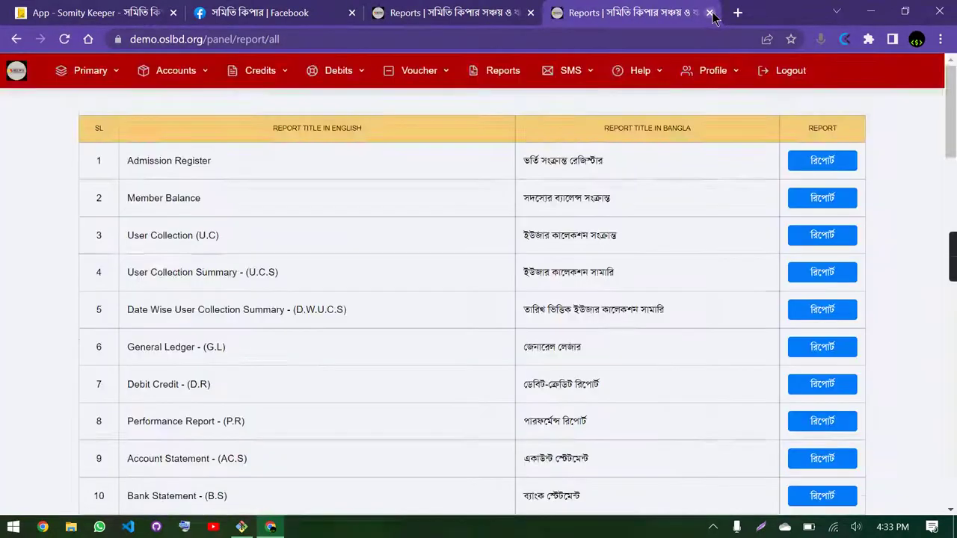
click(709, 12)
- Go through the report list and search the page for "top" to locate the Monthly Top Sheet
scroll(124, 329, down, 3)
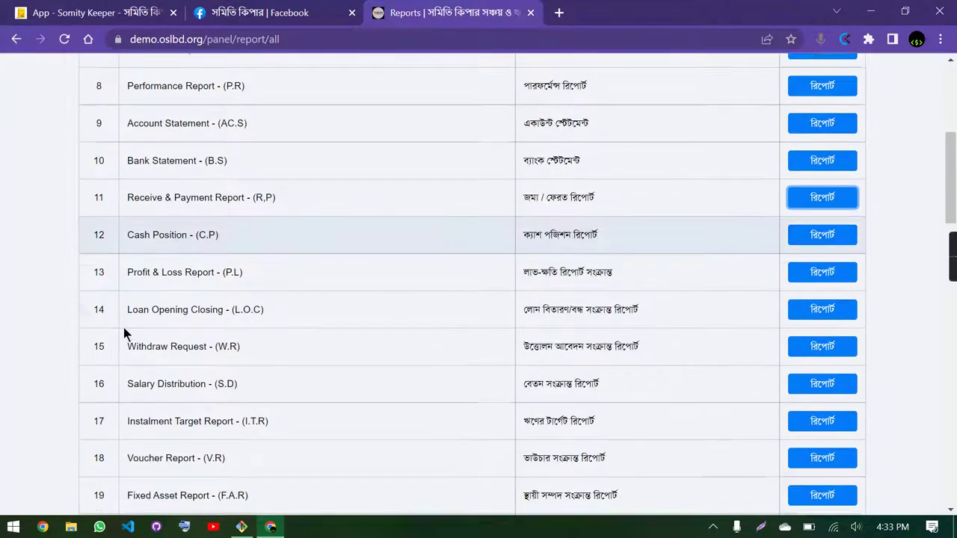
scroll(159, 340, down, 5)
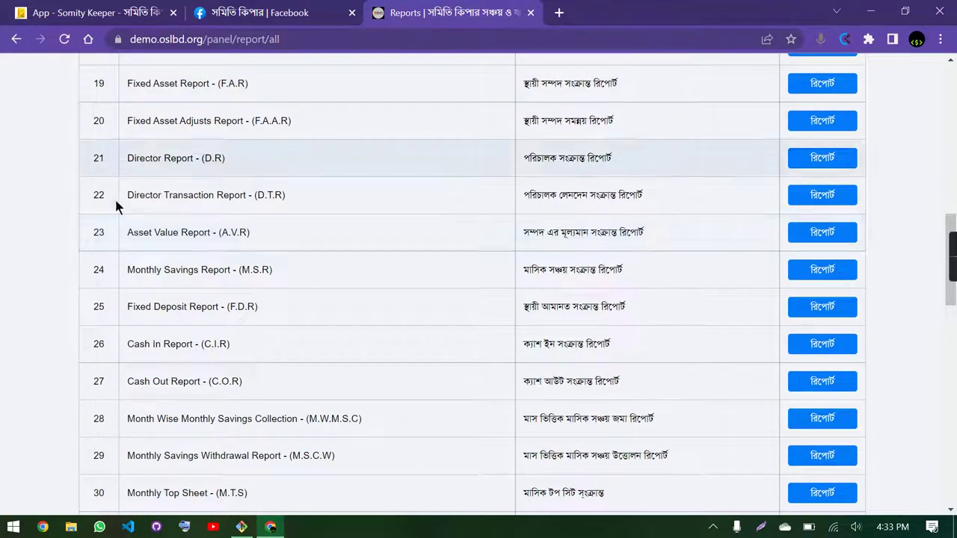
scroll(222, 291, down, 5)
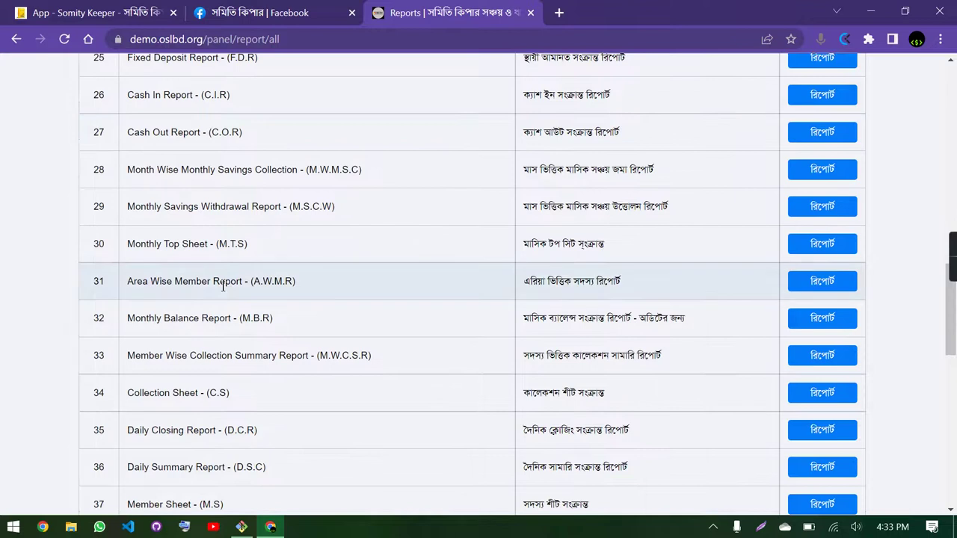
scroll(202, 359, down, 2)
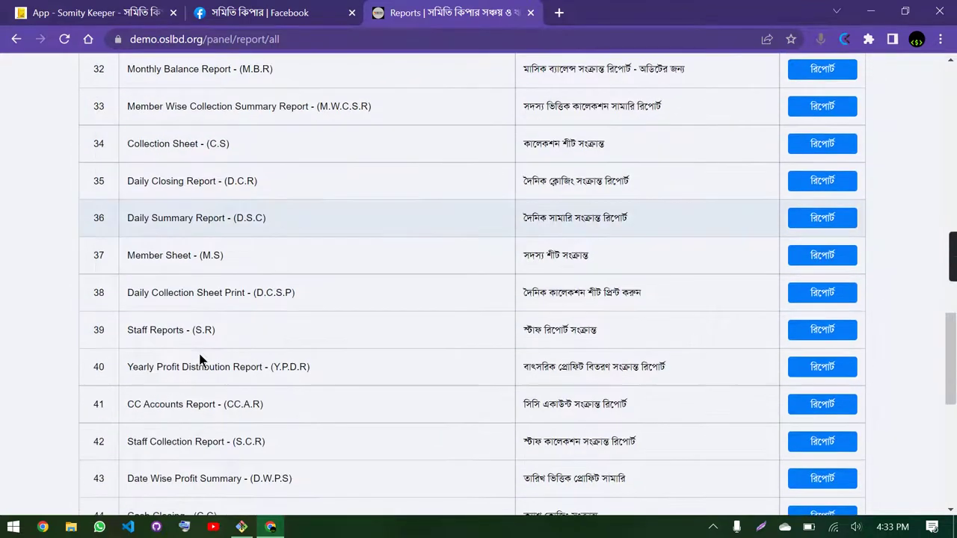
key(ctrl+f)
text(top)
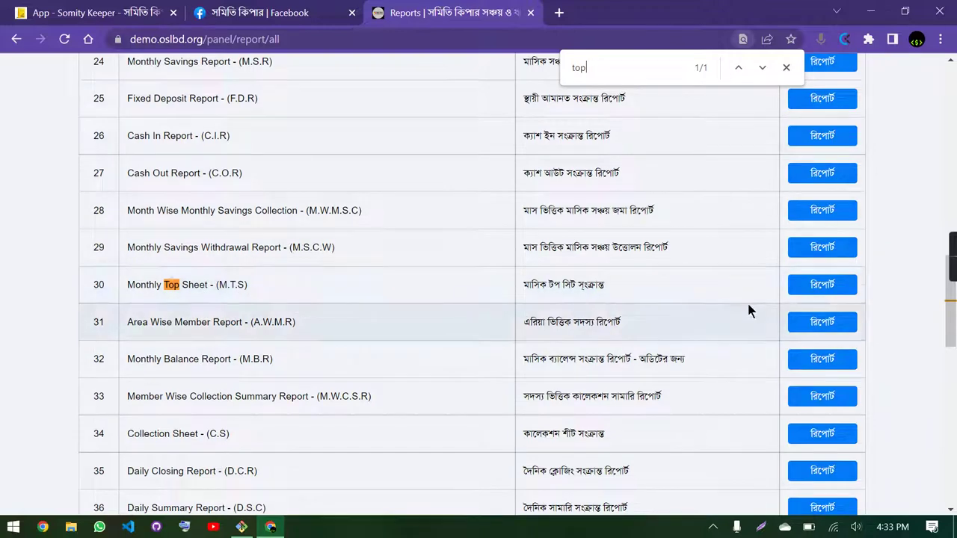
- Generate the Monthly Top Sheet of Income & Expense for Main Branch for June 2022
click(830, 291)
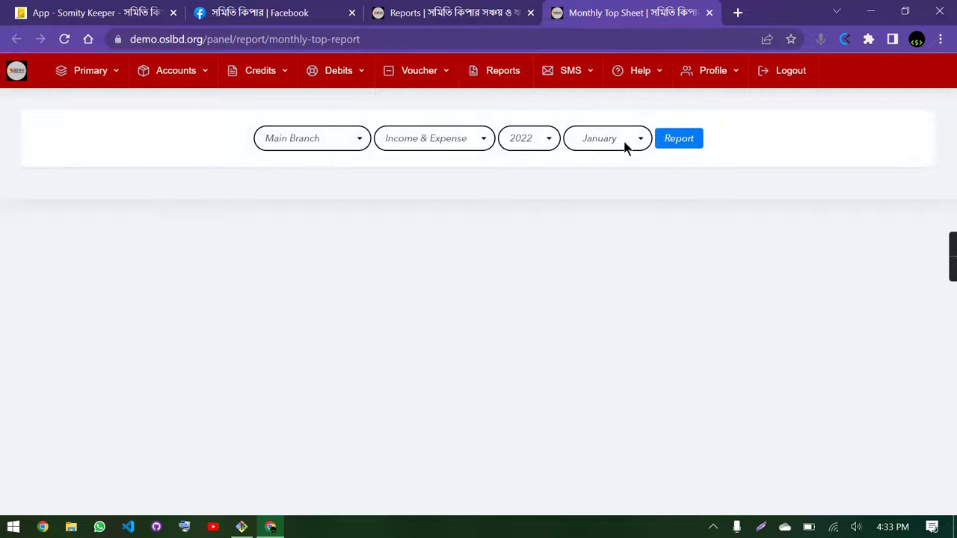
click(609, 140)
click(618, 228)
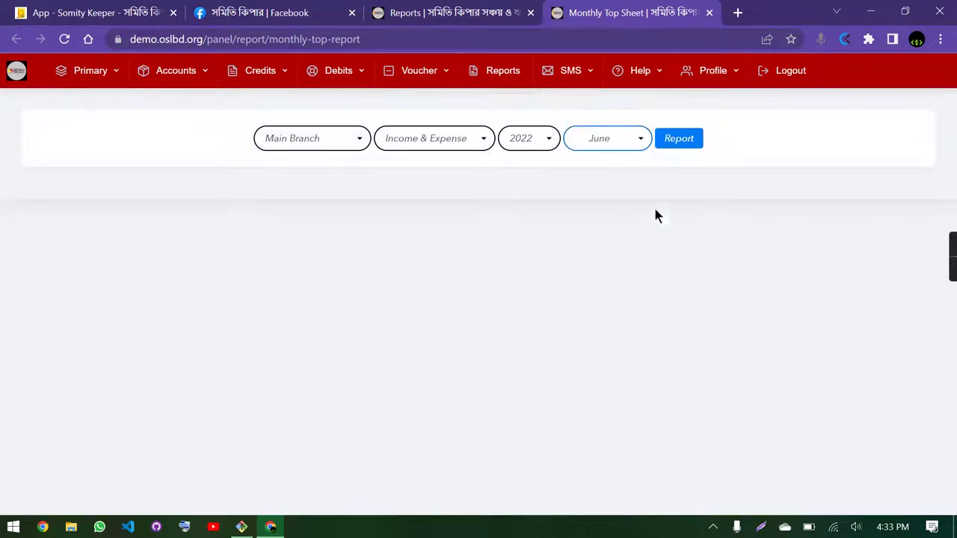
click(696, 140)
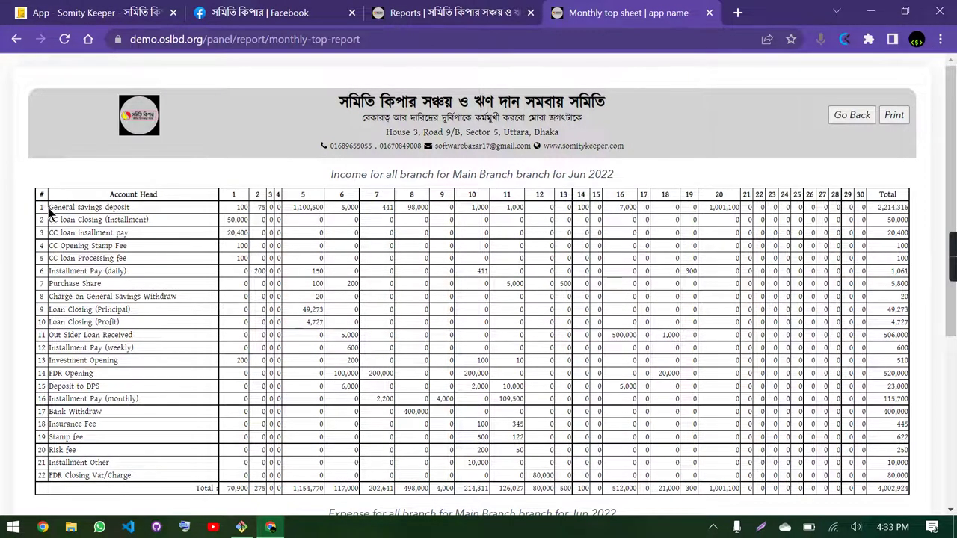
- Examine the day-by-day income and expense tables and their totals in the Monthly Top Sheet
scroll(48, 213, down, 2)
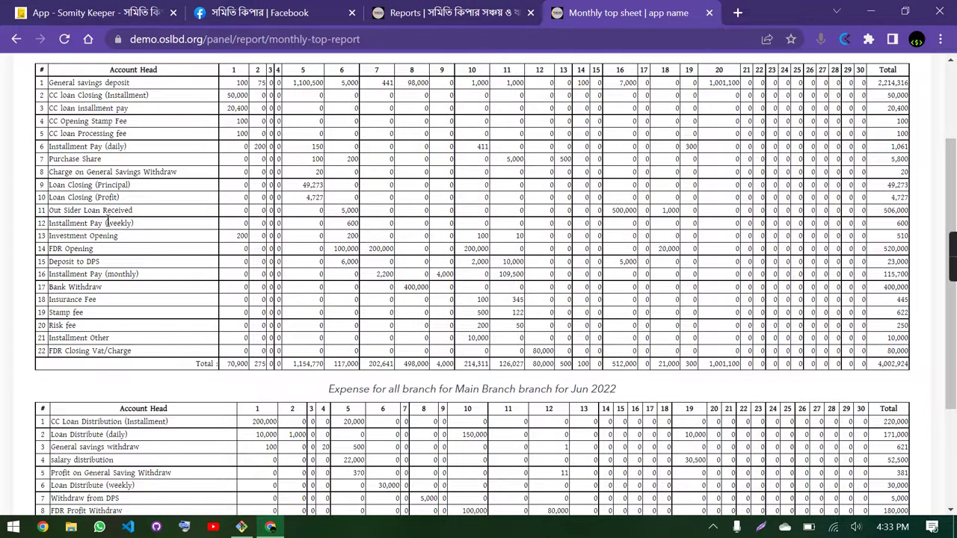
scroll(247, 194, up, 2)
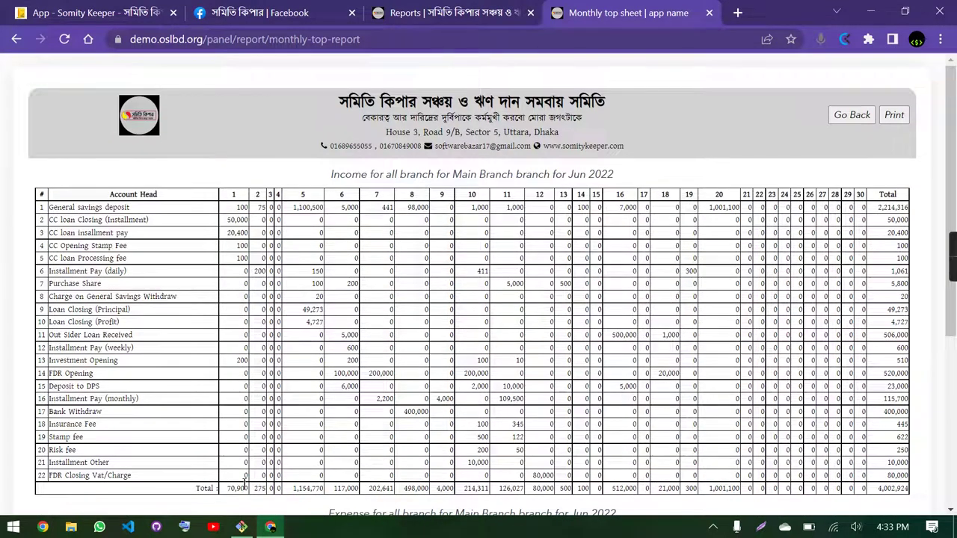
drag(934, 489, 876, 490)
scroll(423, 258, down, 4)
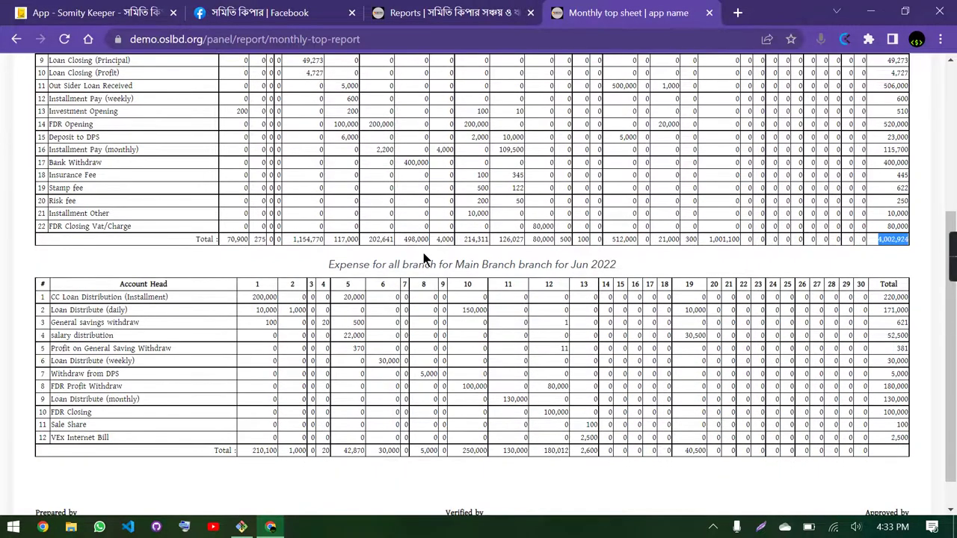
scroll(423, 258, up, 4)
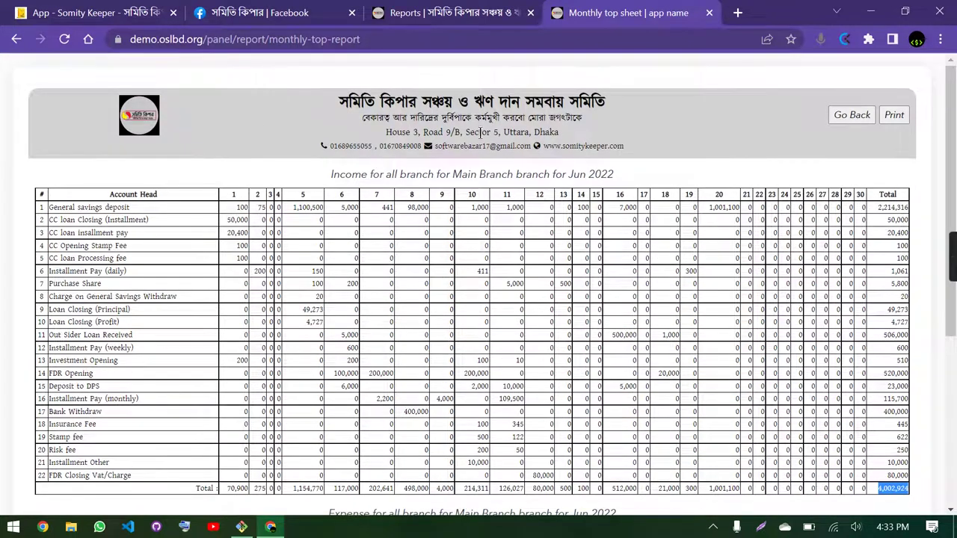
- Close the Monthly Top Sheet, review the final entries of the report list through Balance Sheet (Primary), and dismiss the page search
click(460, 13)
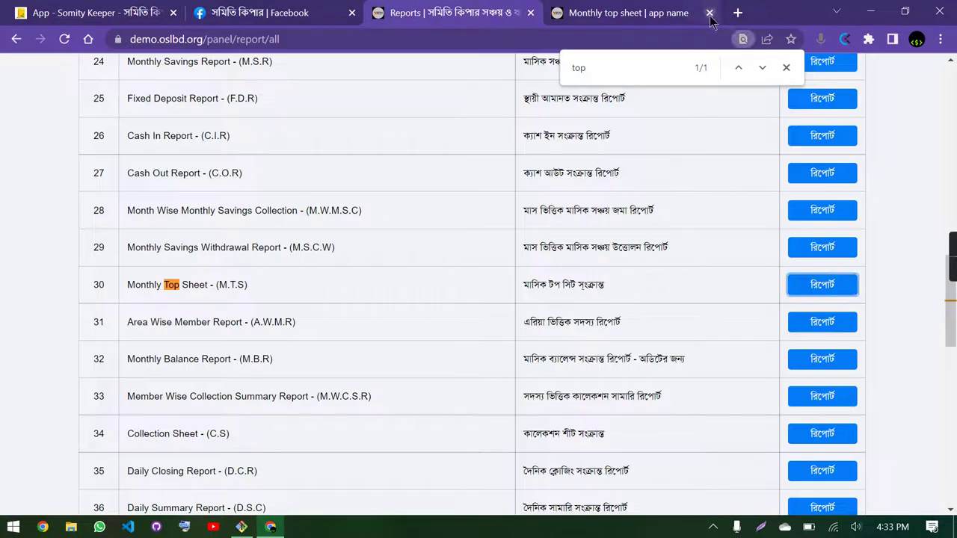
click(709, 12)
scroll(45, 216, down, 10)
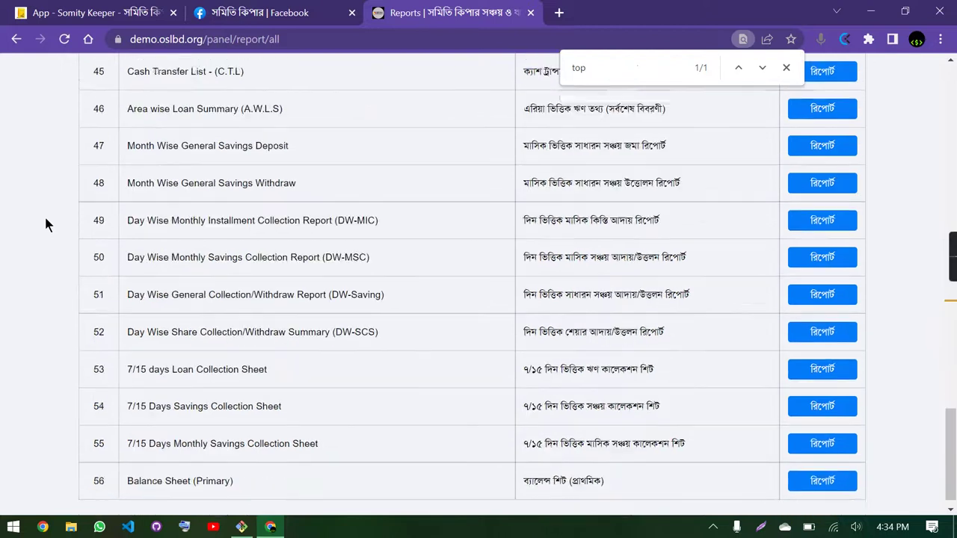
click(786, 67)
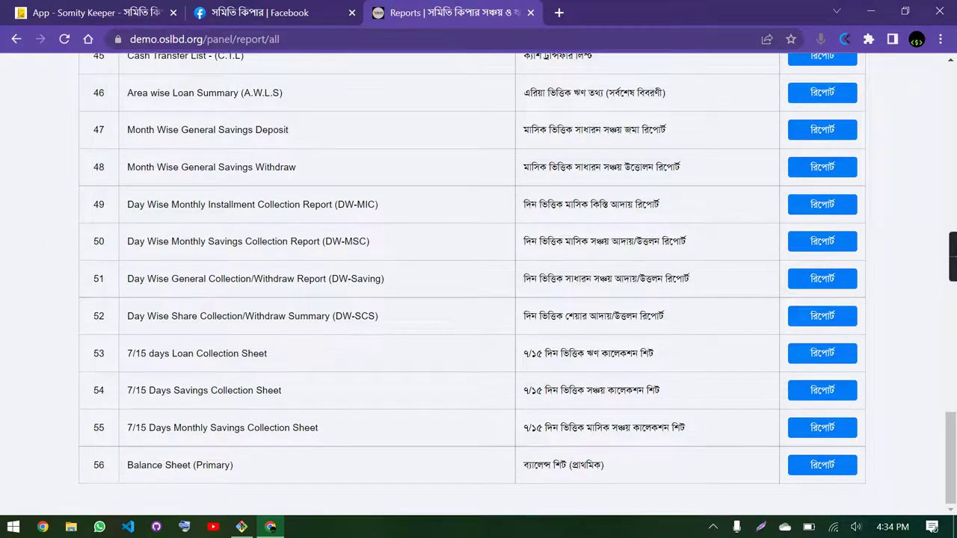
- Point out the contact phone numbers on the Somity Keeper website and bring up its Facebook page
click(97, 13)
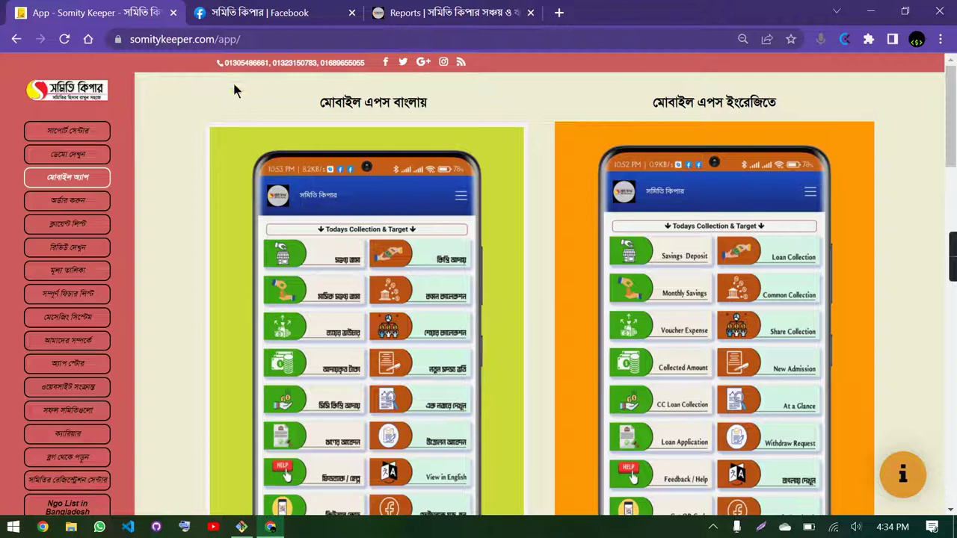
drag(226, 62, 360, 65)
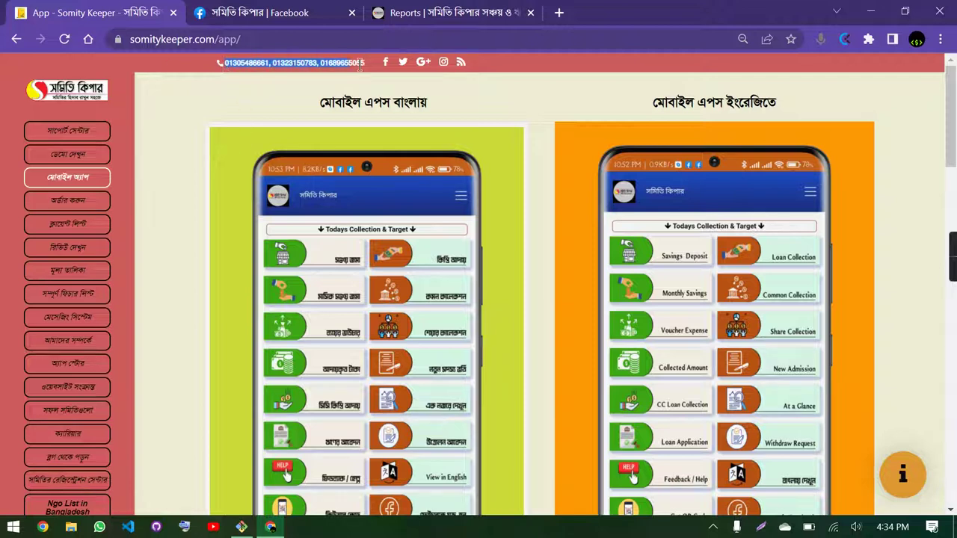
click(147, 201)
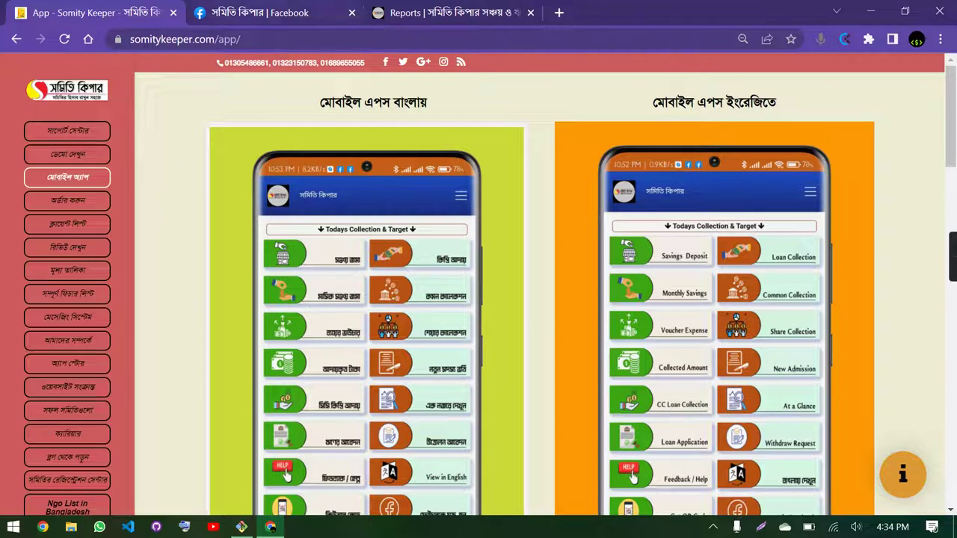
click(258, 13)
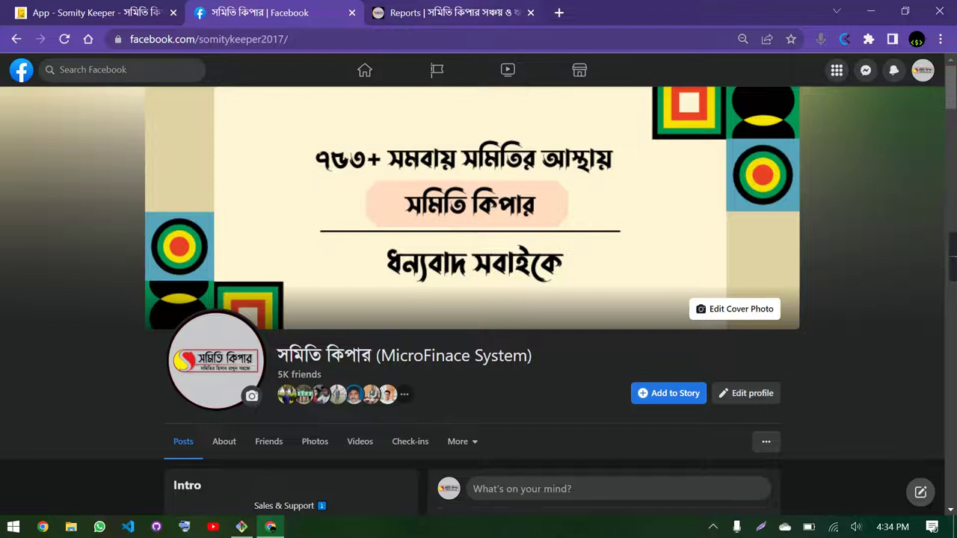
- Return to the report list in the admin panel and review the SMS options, from Send Bulk SMS to SMS Report
click(451, 13)
scroll(342, 349, up, 20)
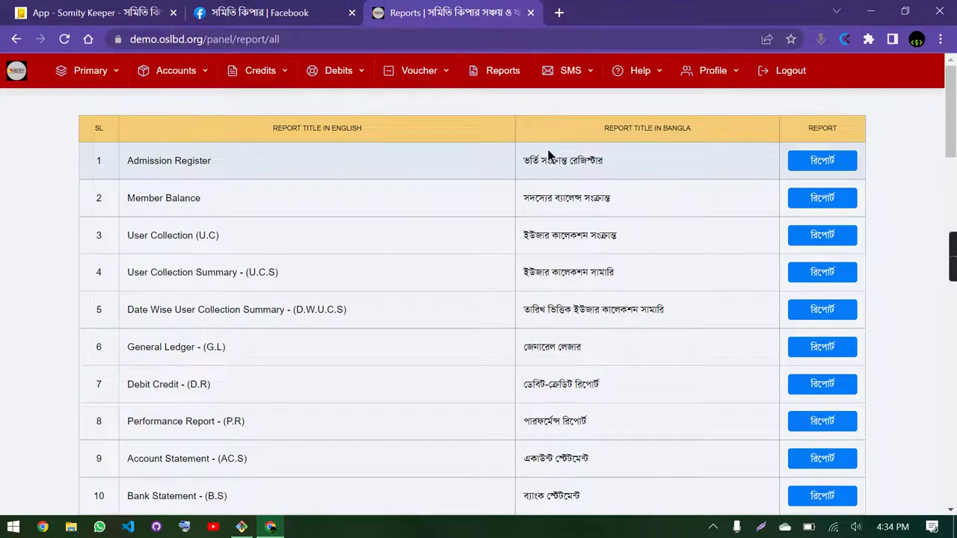
mouse_move(582, 79)
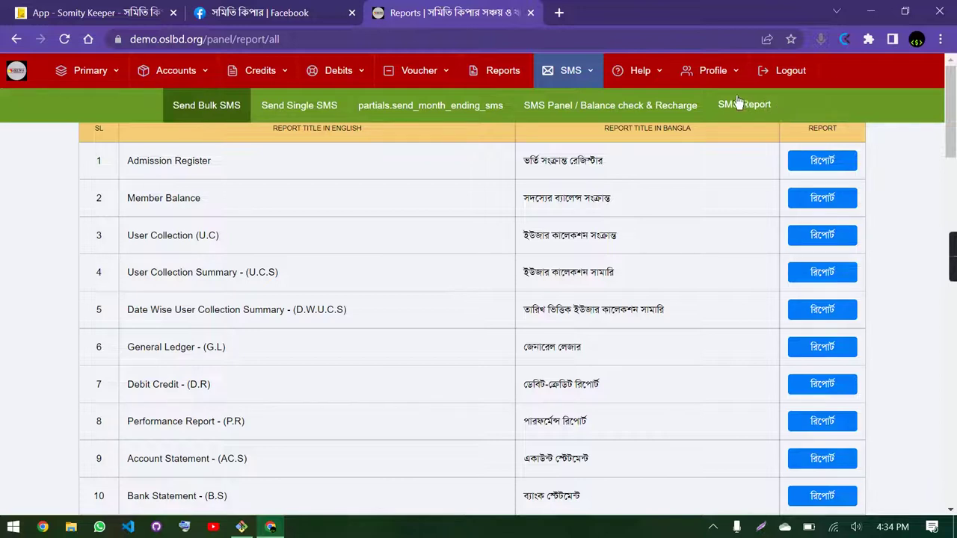
click(641, 76)
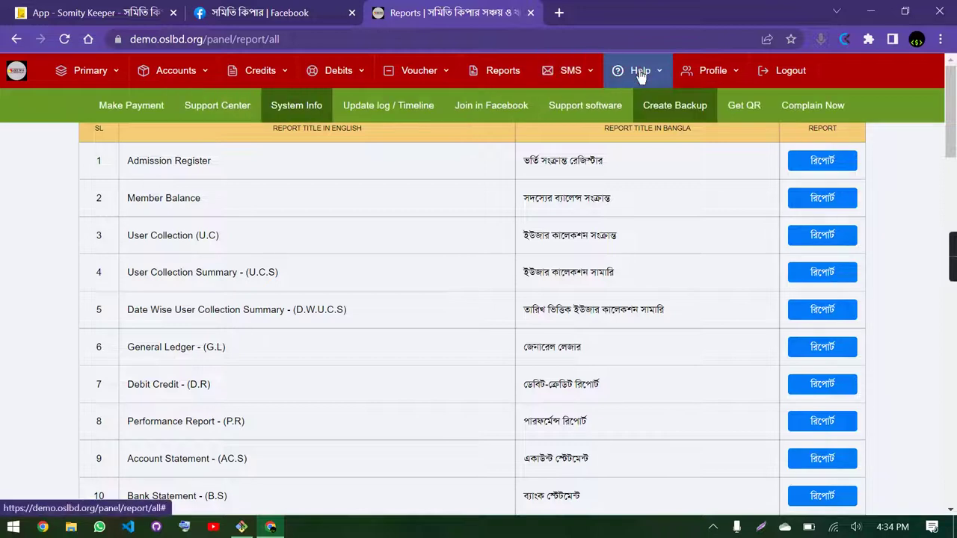
click(592, 74)
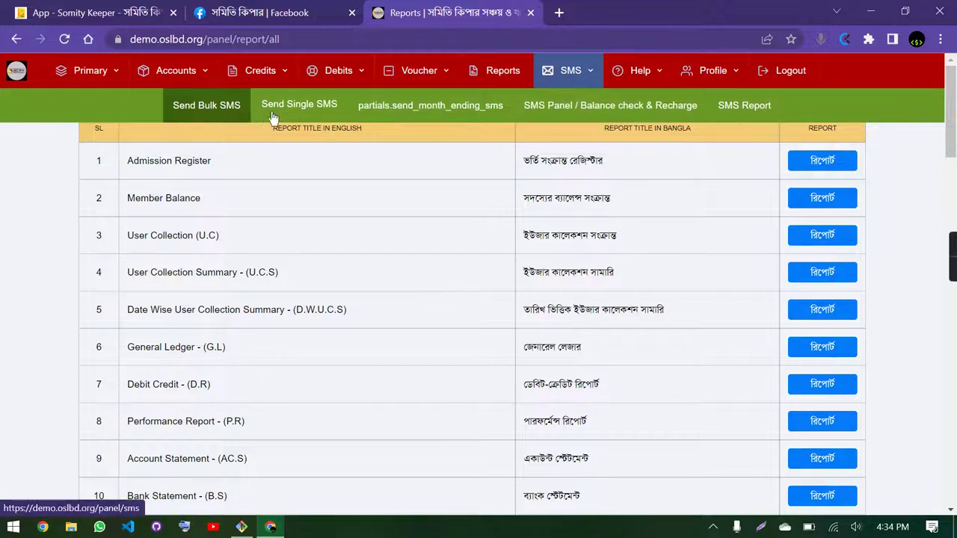
- Open the Make Payment page from the Help options and close its browser tab
click(647, 78)
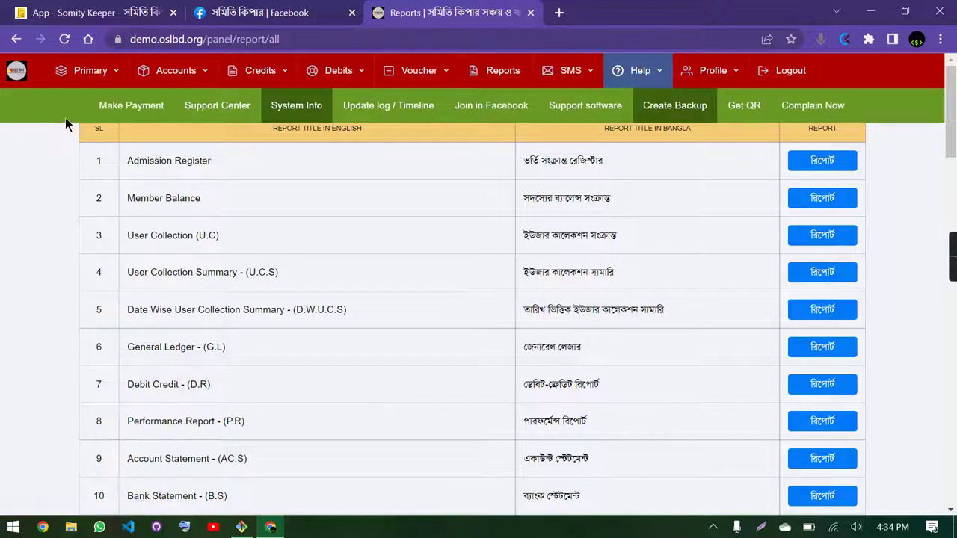
click(131, 106)
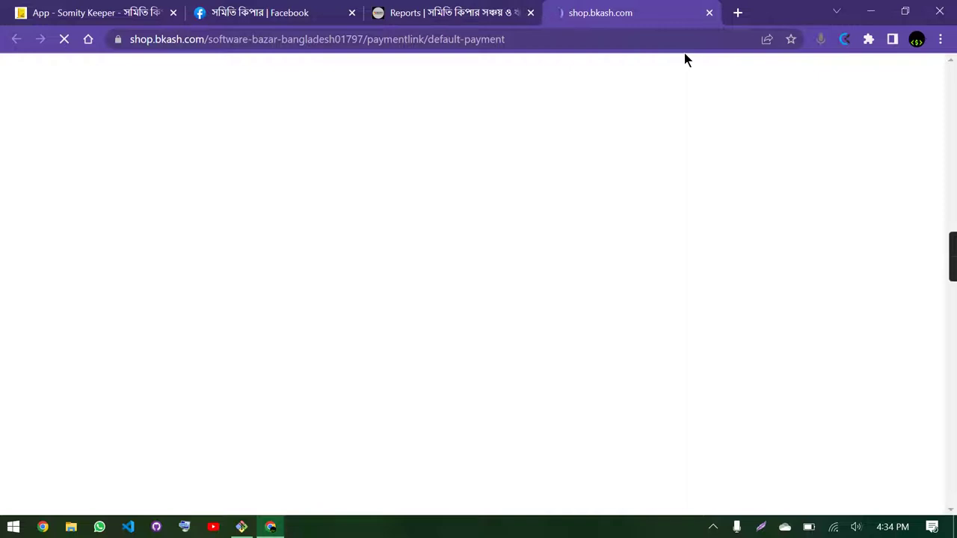
click(710, 13)
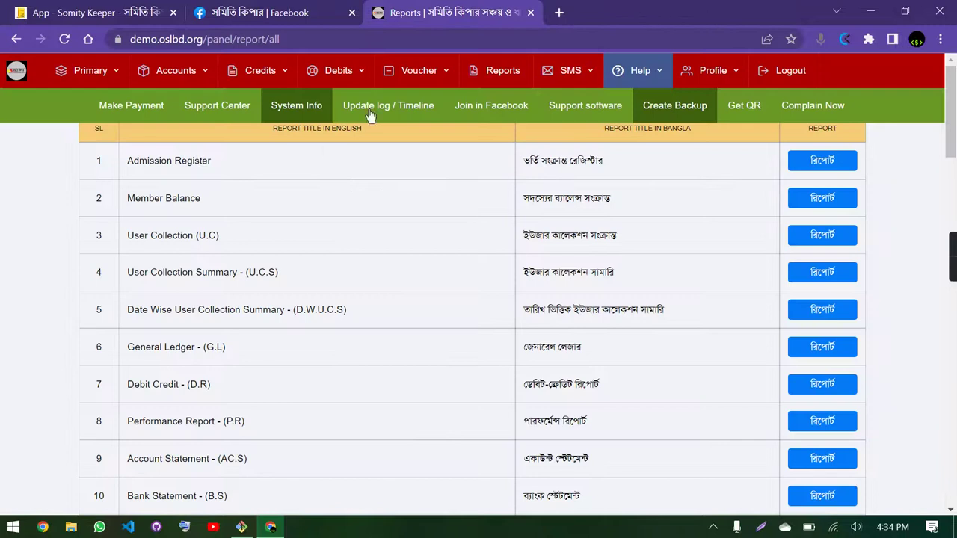
- Look through the Support Center's help articles and frequently asked questions, and return to the admin panel
click(229, 104)
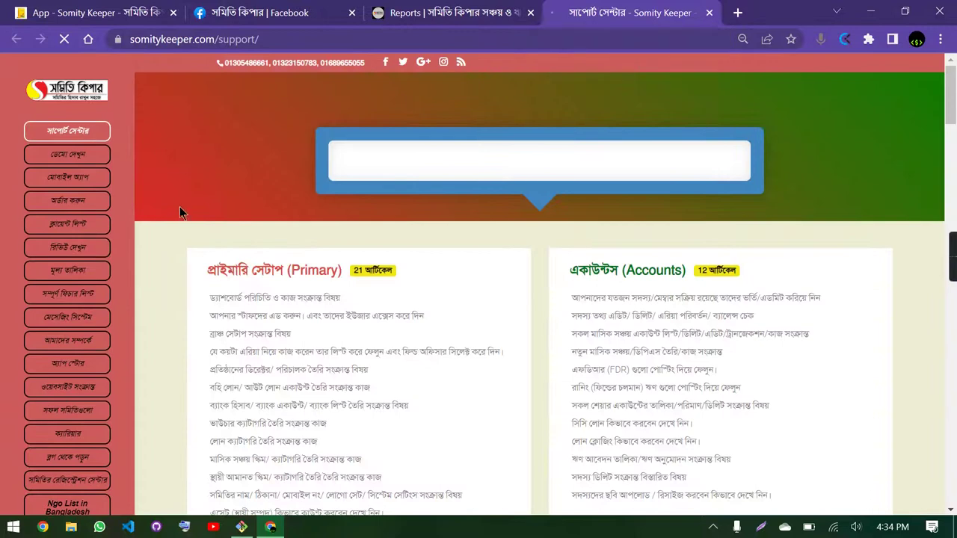
scroll(180, 208, down, 2)
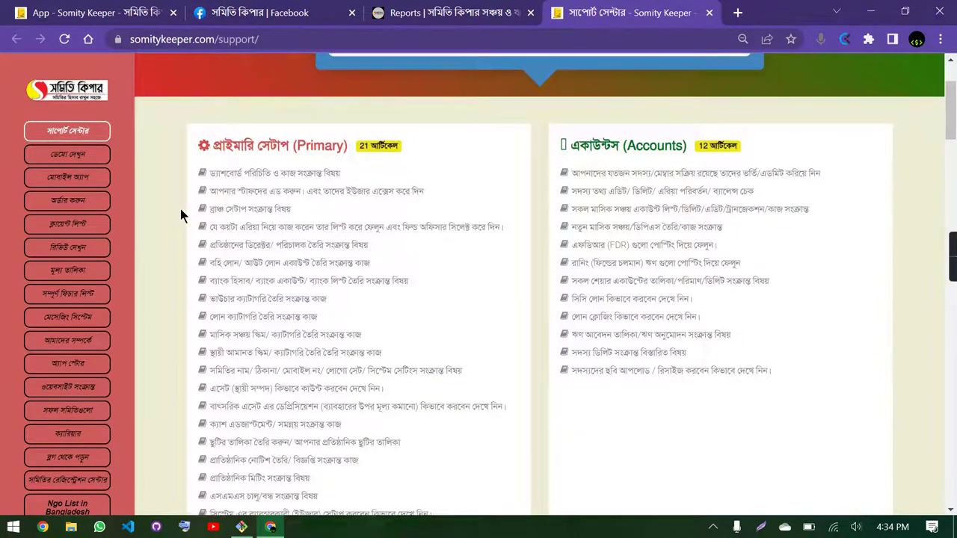
scroll(180, 208, down, 20)
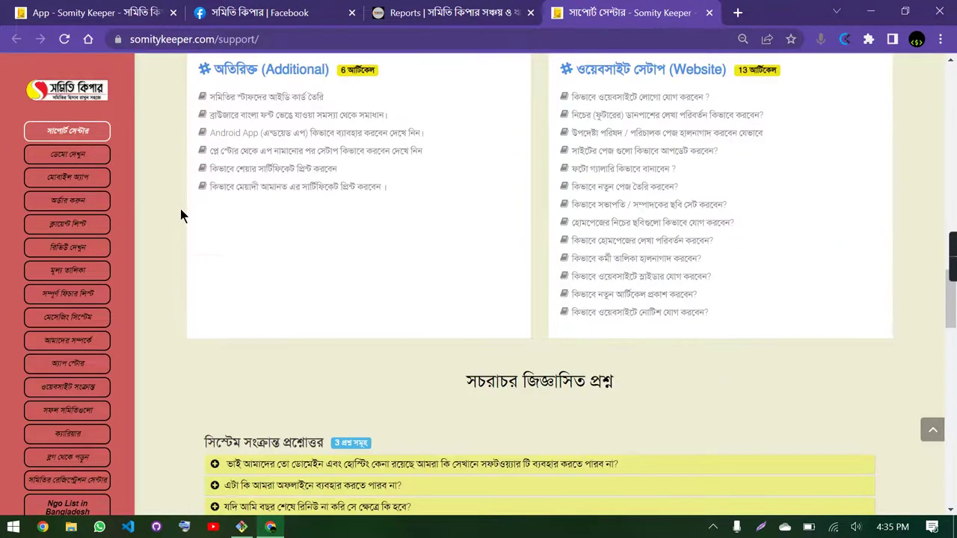
scroll(180, 209, up, 20)
click(481, 10)
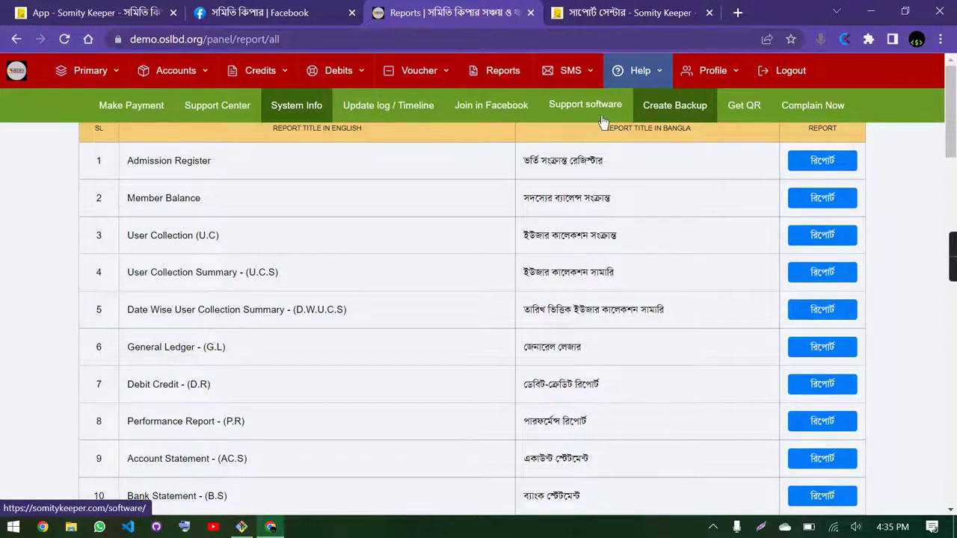
- View the Get QR page with the mobile app connection code and its download instructions, and close its browser tab
click(747, 108)
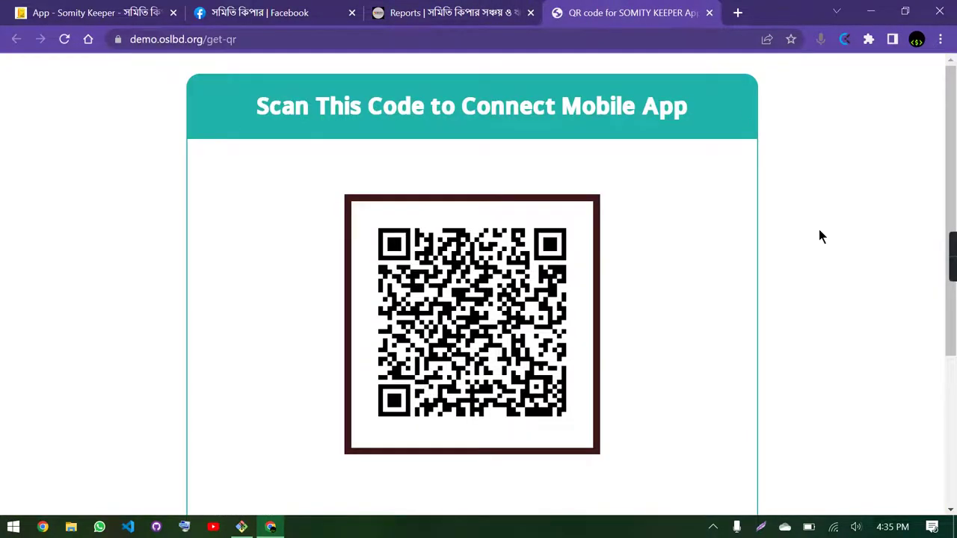
scroll(819, 236, down, 3)
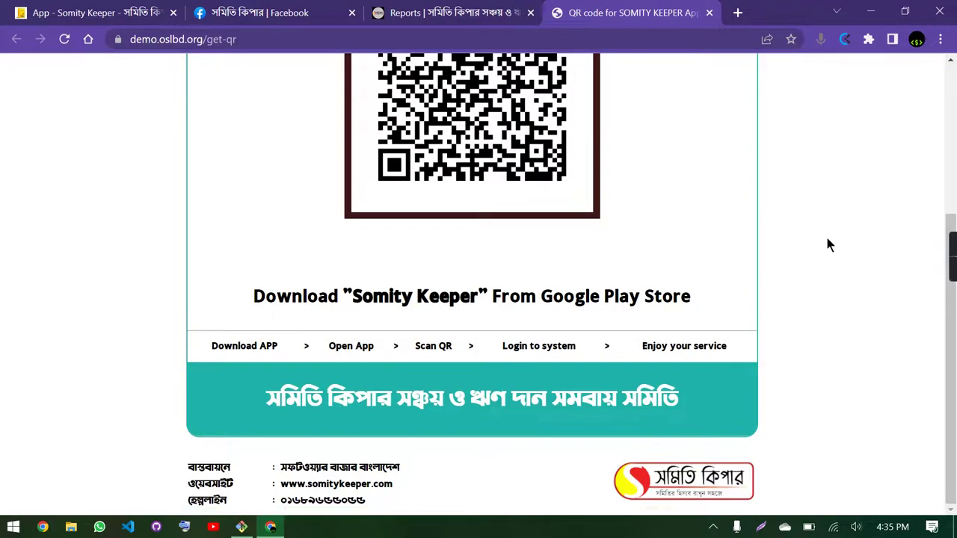
scroll(829, 257, up, 3)
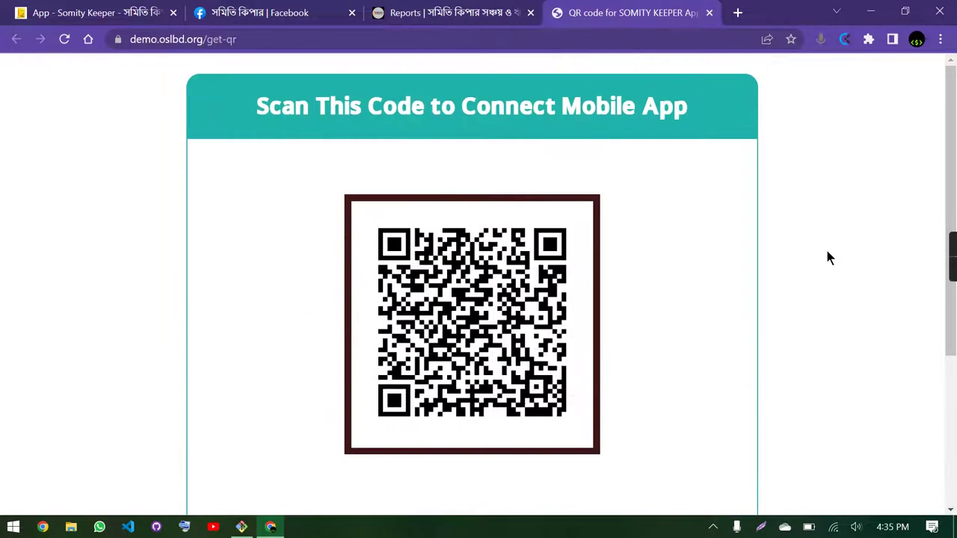
click(709, 13)
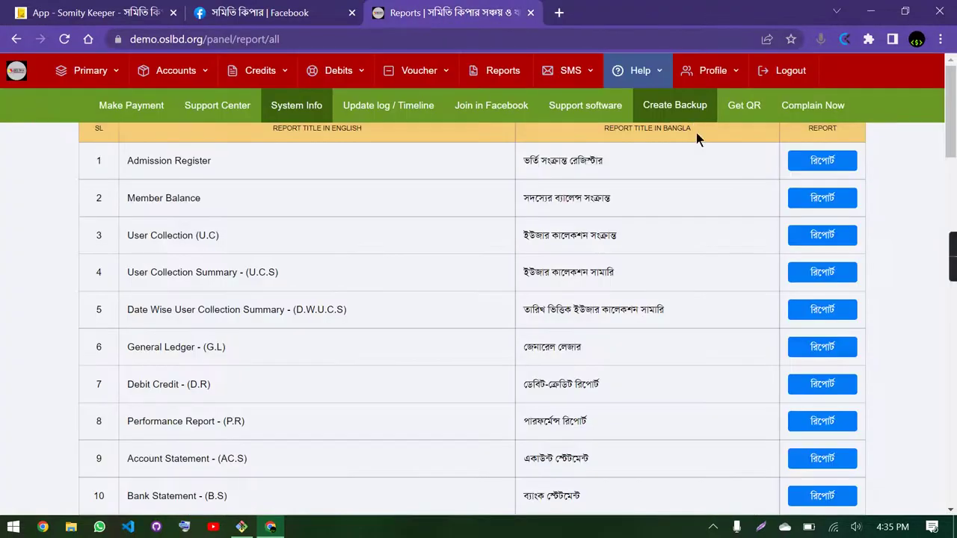
- View the Complain Now form, close its browser tab, and display the Profile options in the admin panel
click(826, 106)
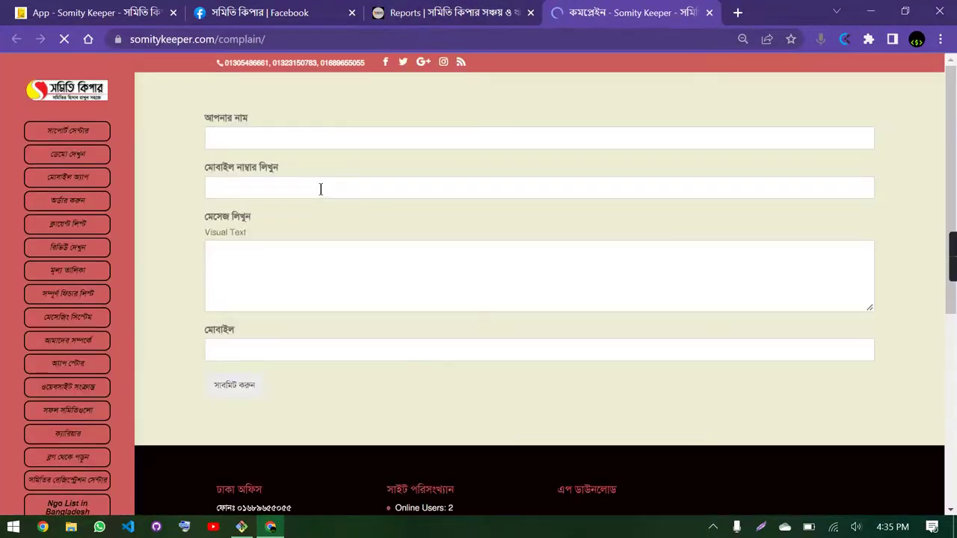
click(708, 12)
click(714, 74)
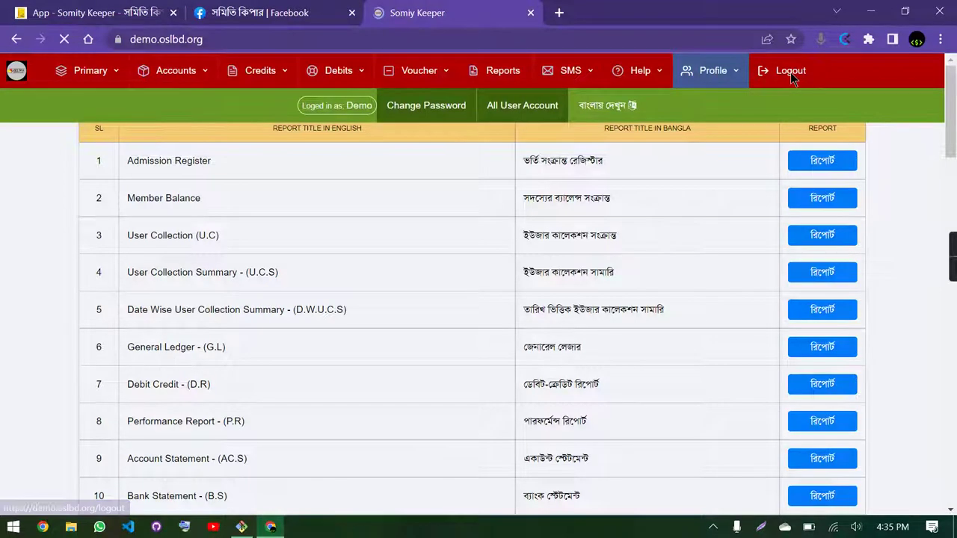
- Log out of the admin panel and sign in to the member area, saving the member login in the browser
scroll(299, 299, down, 3)
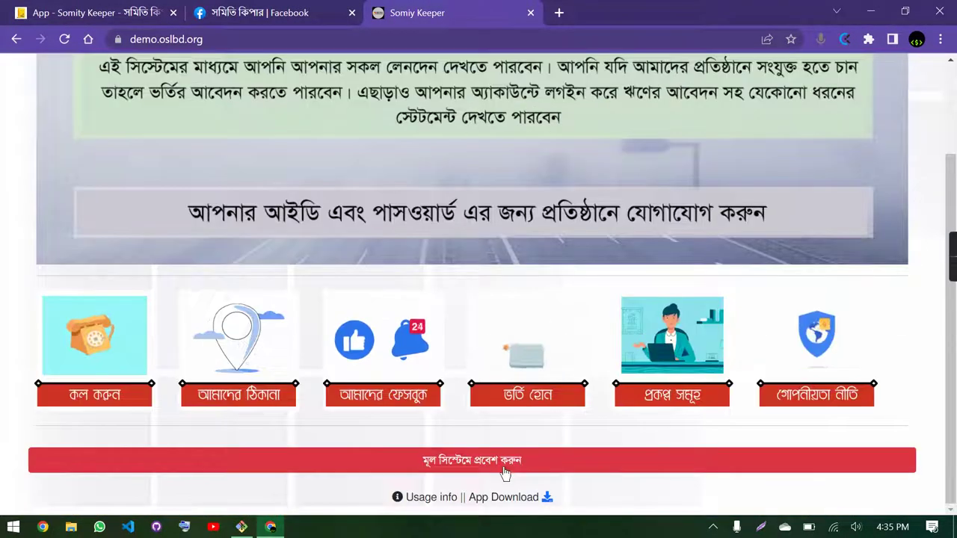
click(534, 465)
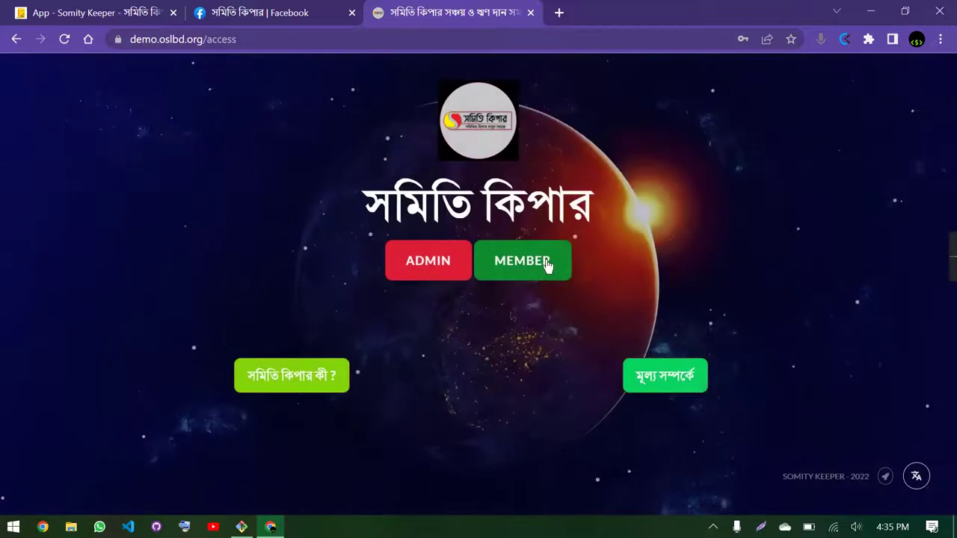
click(547, 263)
click(489, 394)
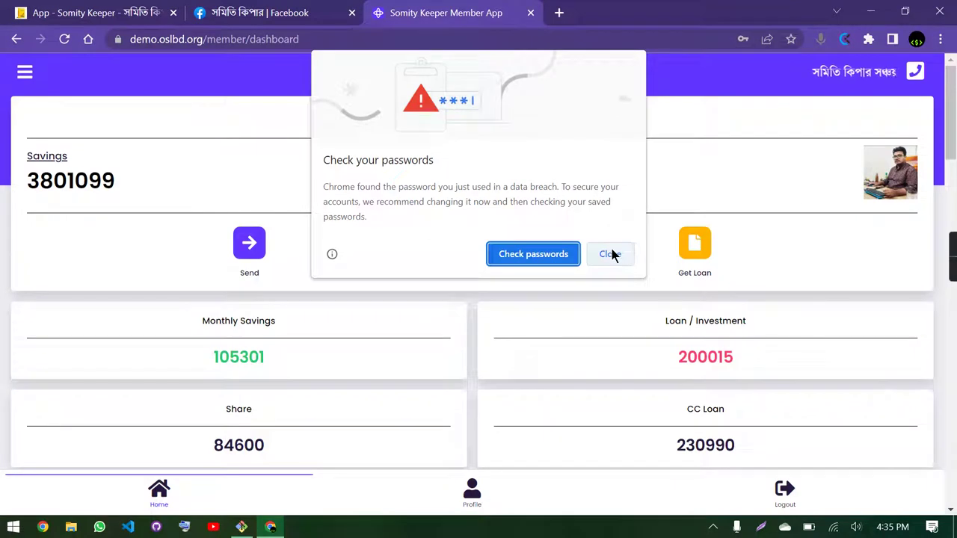
click(610, 255)
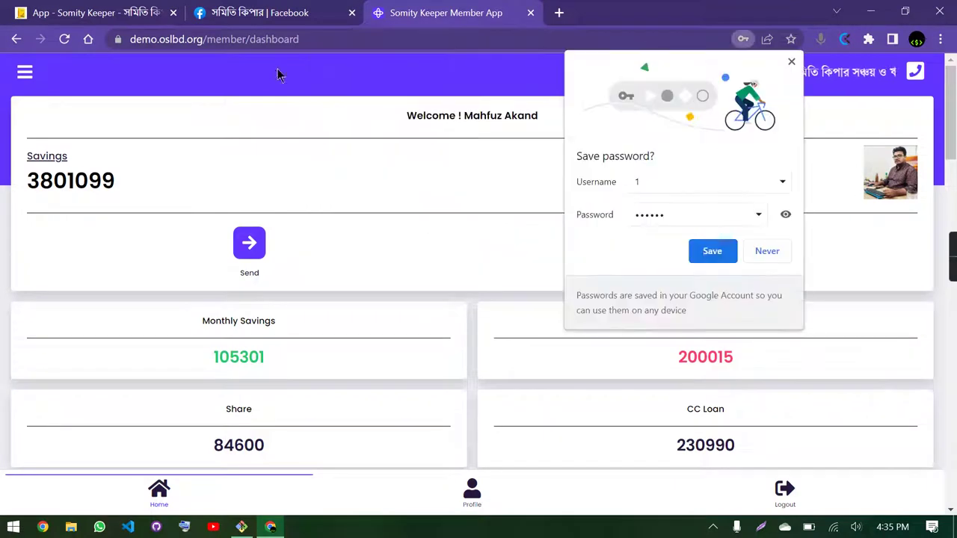
click(713, 254)
- Inspect the member dashboard with the browser's developer tools and turn on the responsive mobile device view
right_click(370, 78)
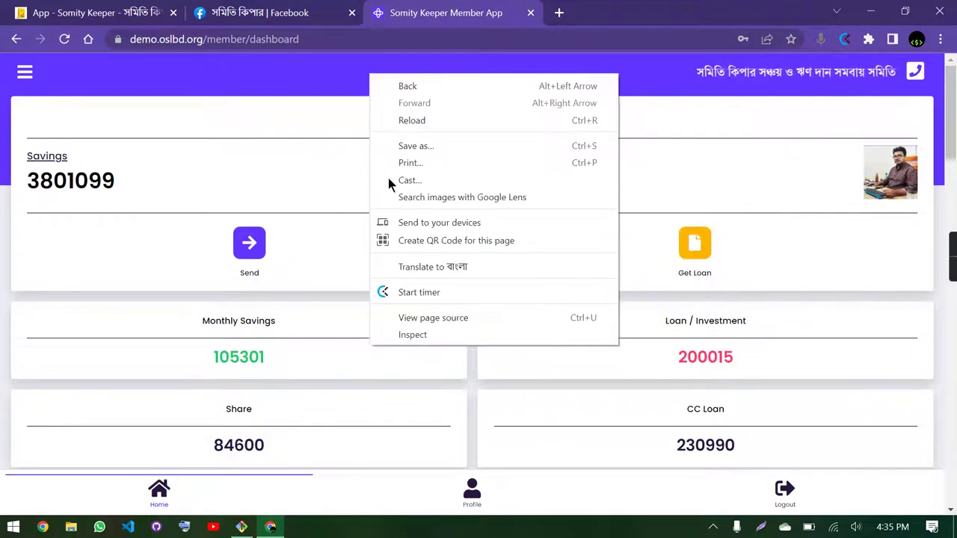
click(437, 335)
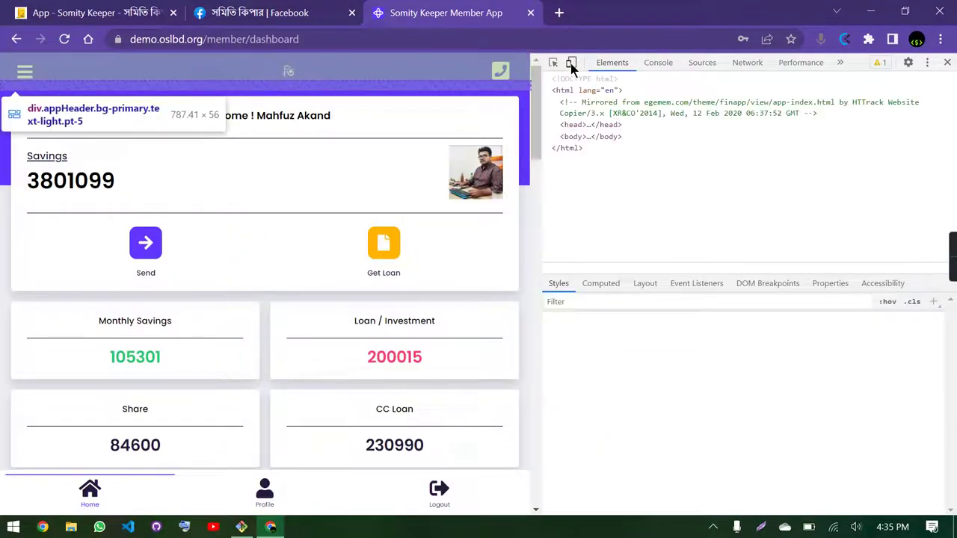
click(570, 63)
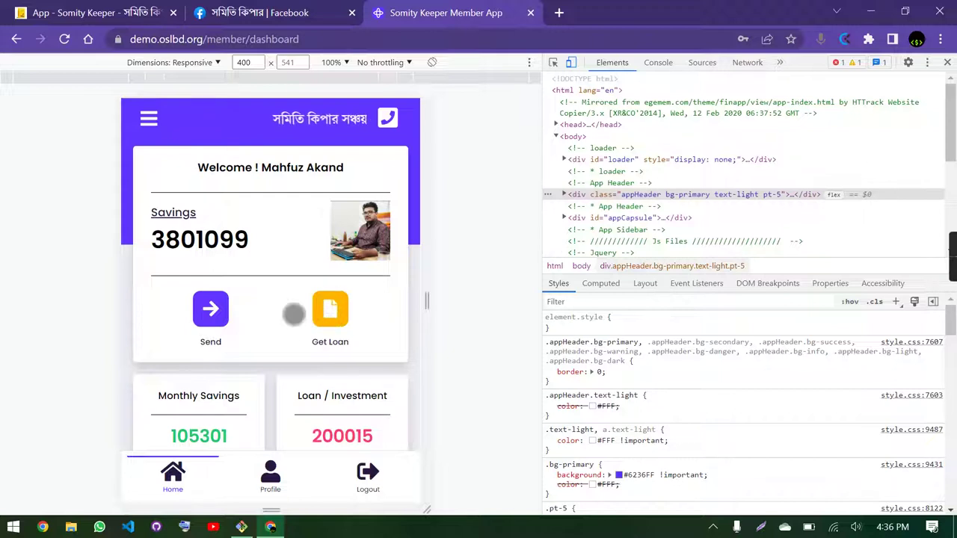
- Look through the savings, loan, share and fixed deposit balances and the recent transactions on the member dashboard
scroll(291, 314, down, 2)
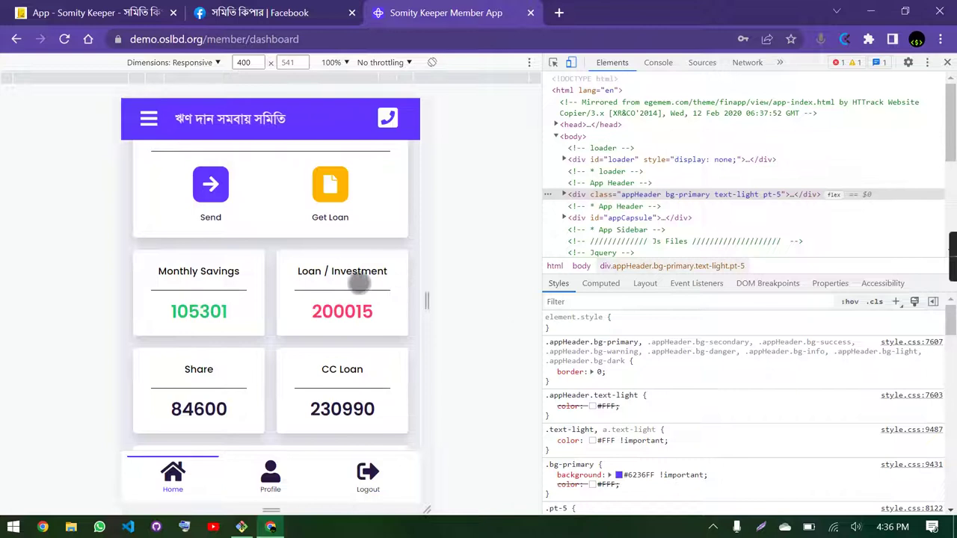
scroll(314, 299, down, 2)
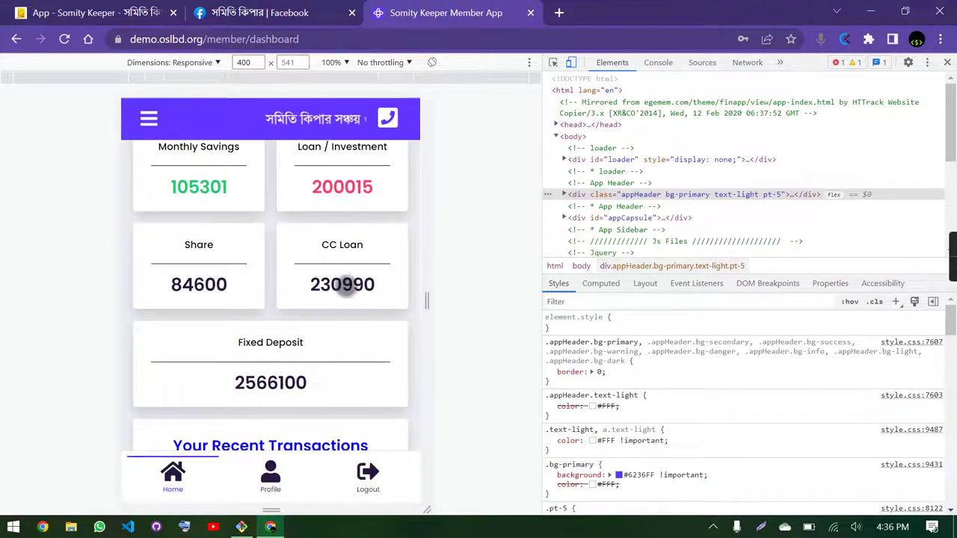
scroll(357, 282, down, 2)
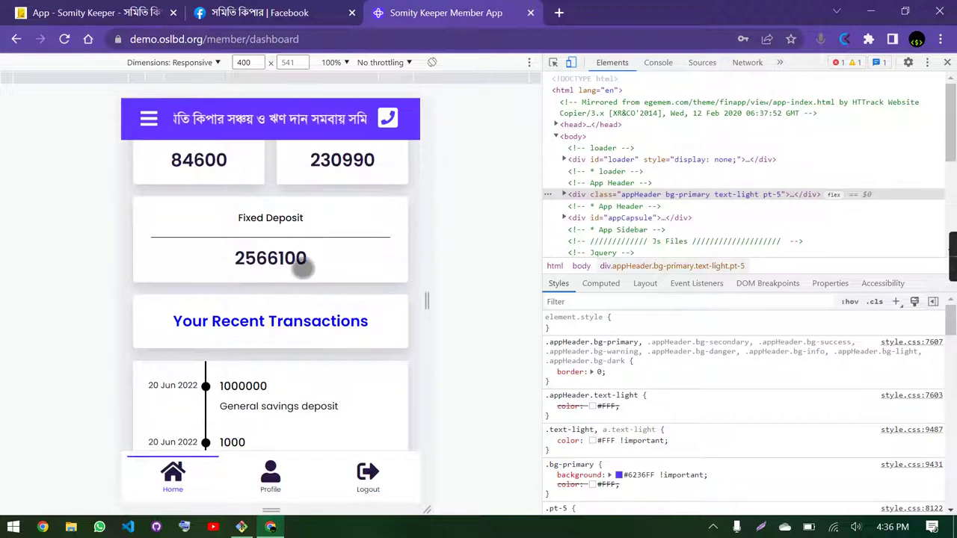
scroll(231, 263, down, 4)
scroll(243, 261, up, 2)
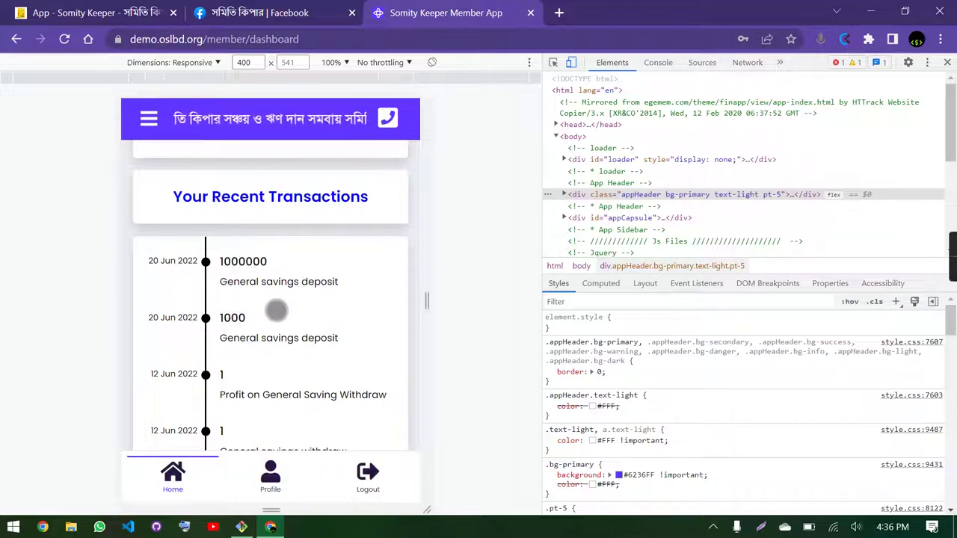
scroll(274, 310, down, 2)
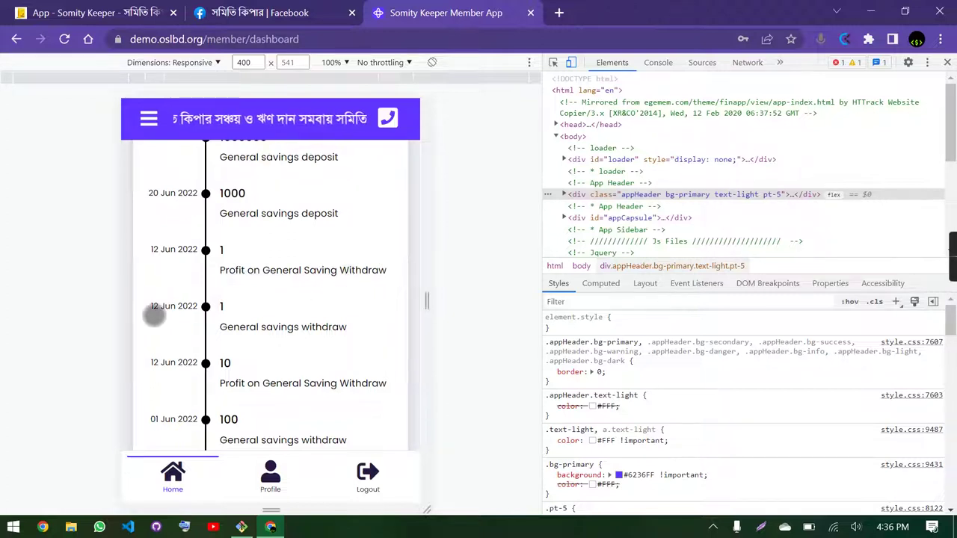
- Review the loan dues and monthly savings progress under My Goals, through to the end of the member dashboard
scroll(301, 310, down, 4)
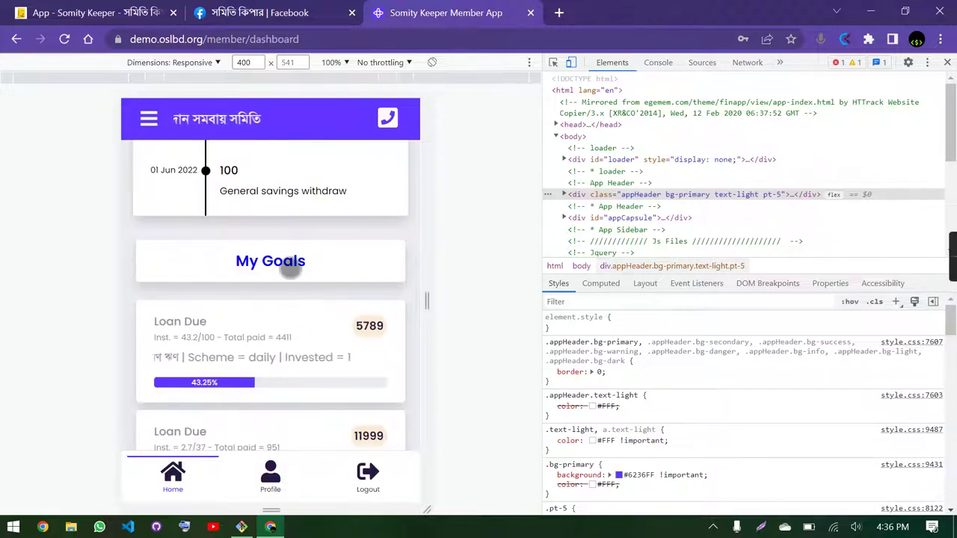
scroll(288, 269, down, 2)
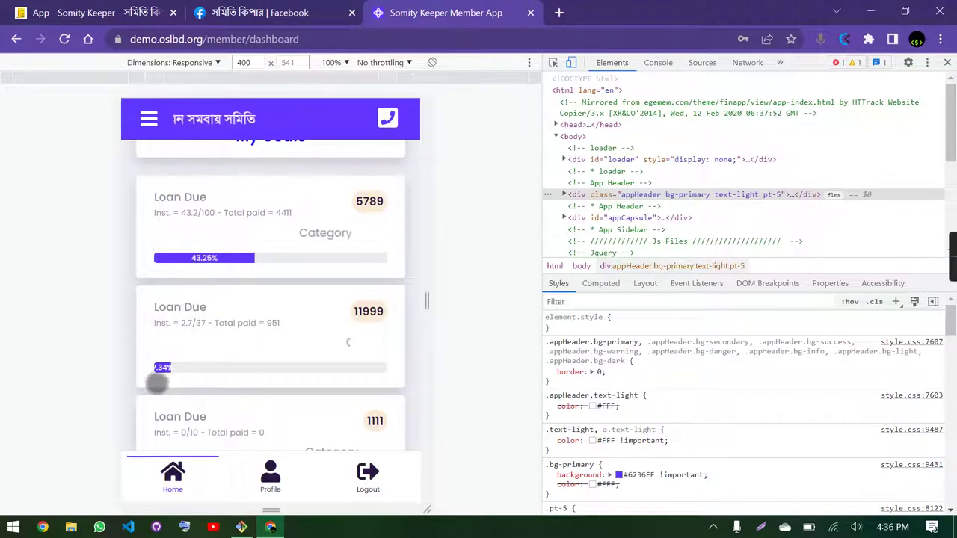
scroll(157, 346, down, 2)
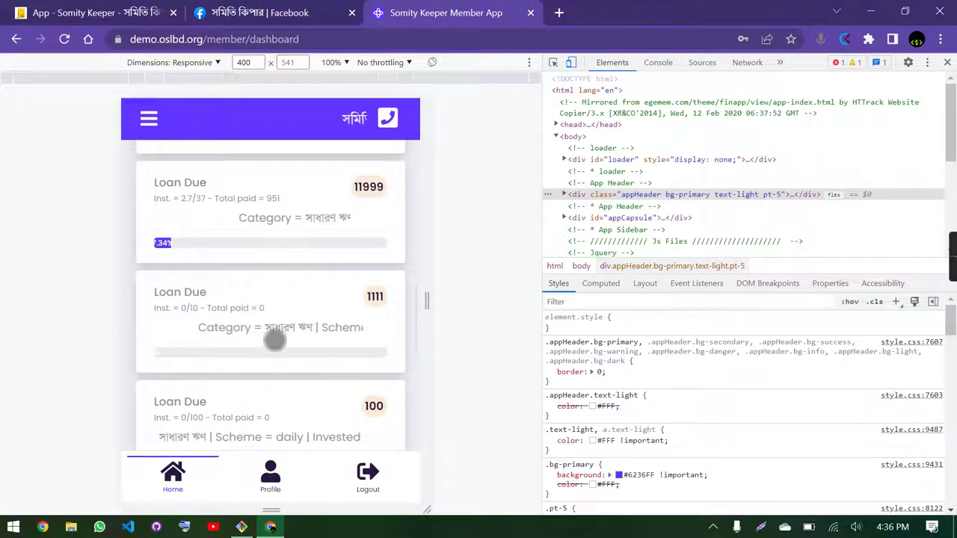
scroll(274, 341, down, 5)
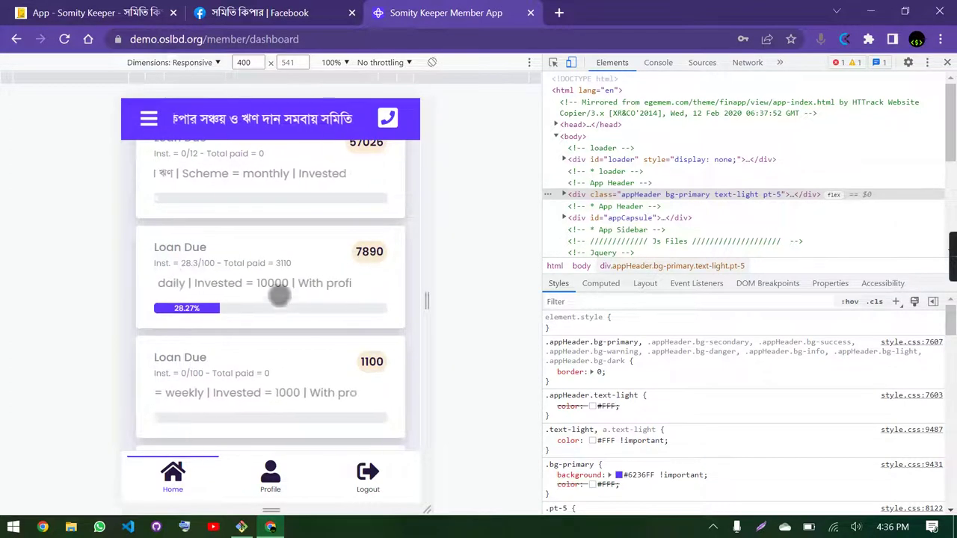
scroll(281, 302, down, 5)
scroll(284, 302, down, 3)
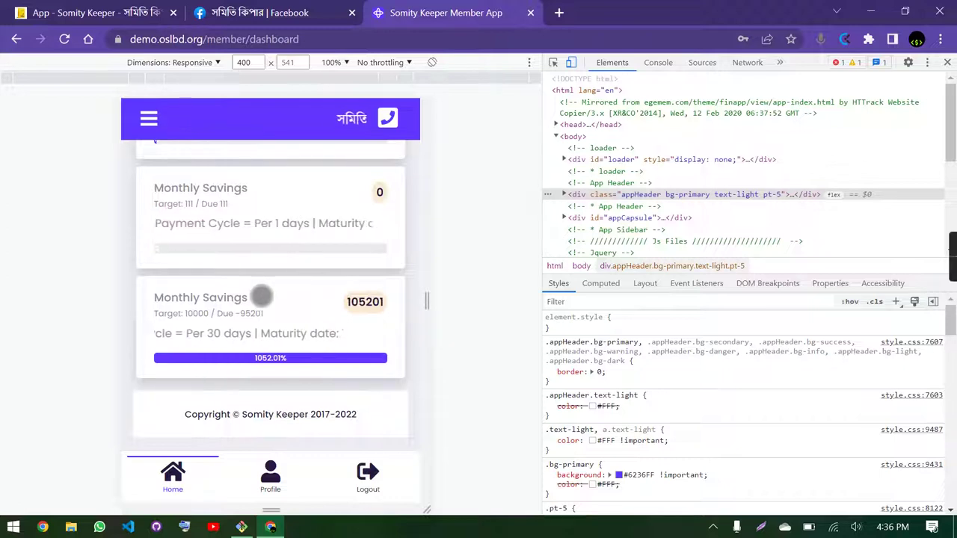
scroll(292, 294, down, 1)
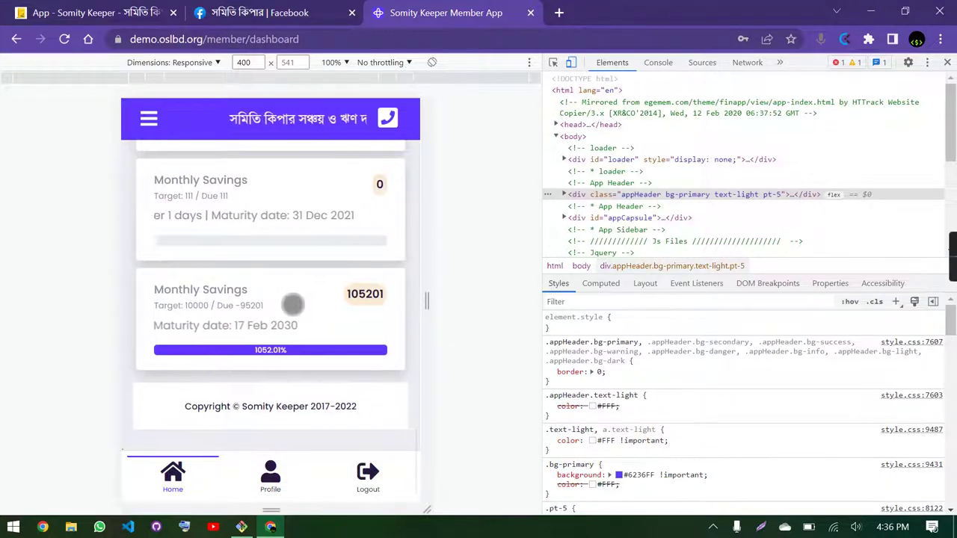